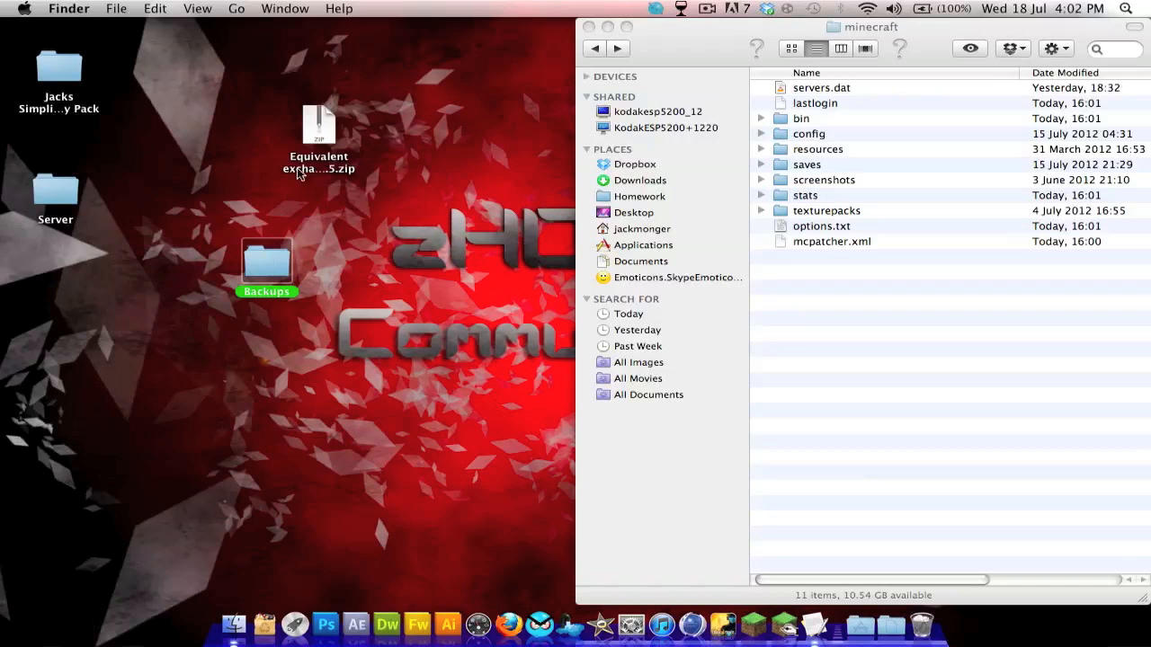
- Unpack the Equivalent exchange 1.2.5 zip and arrange the extracted folder and archive on the desktop
double_click(308, 109)
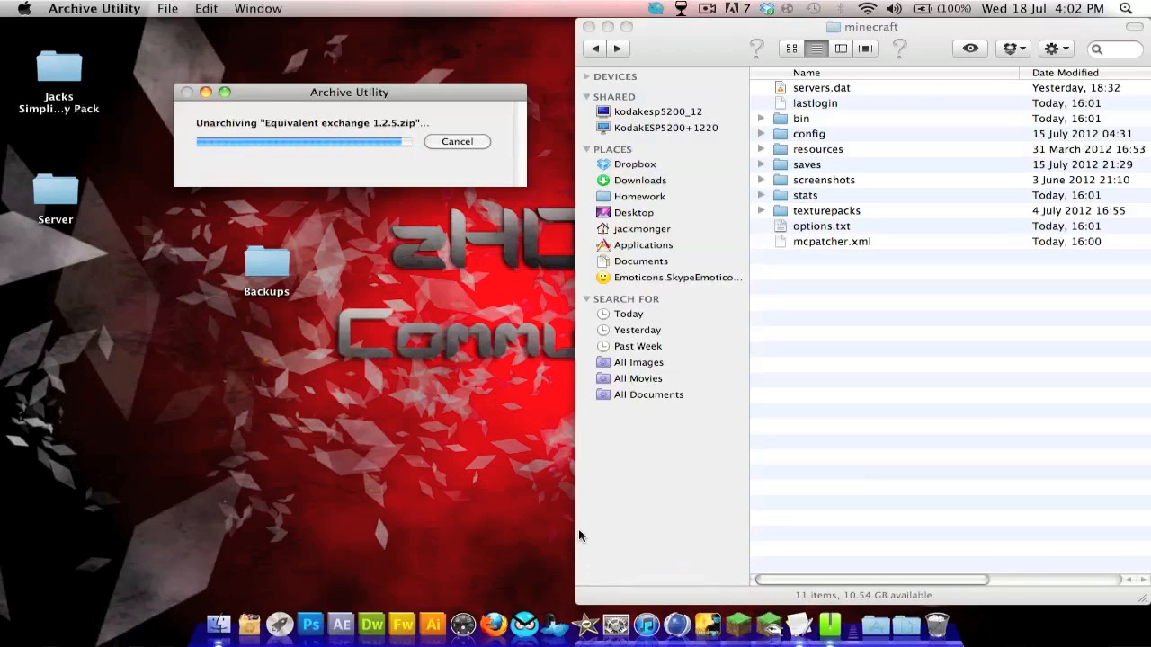
drag(332, 126, 439, 141)
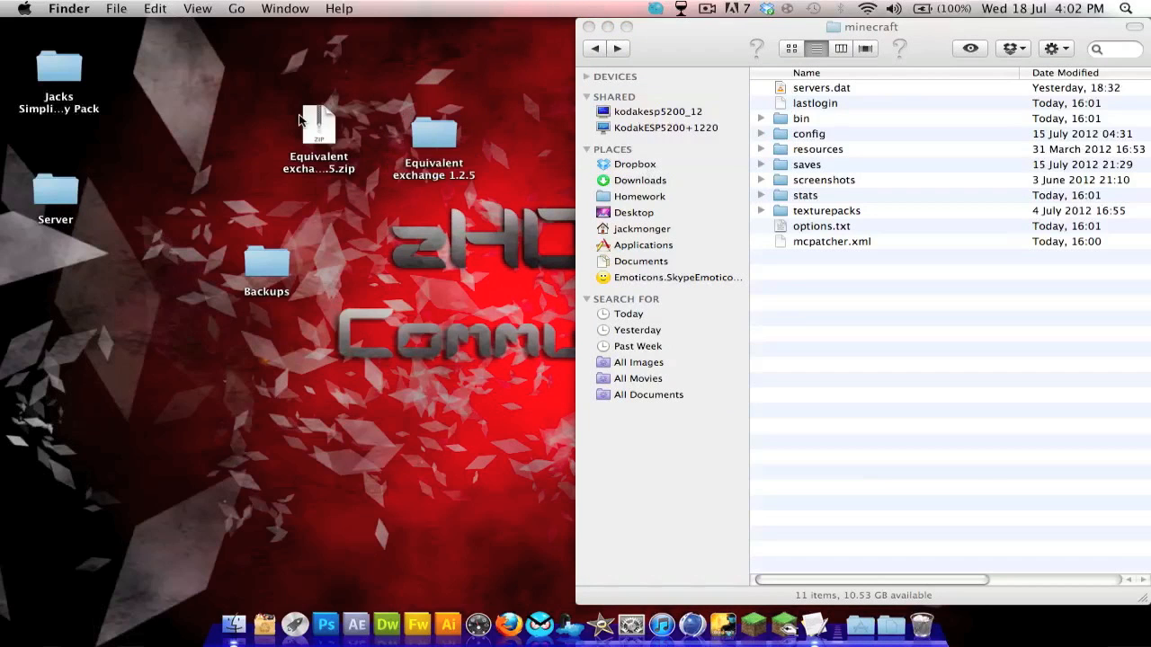
drag(319, 121, 209, 65)
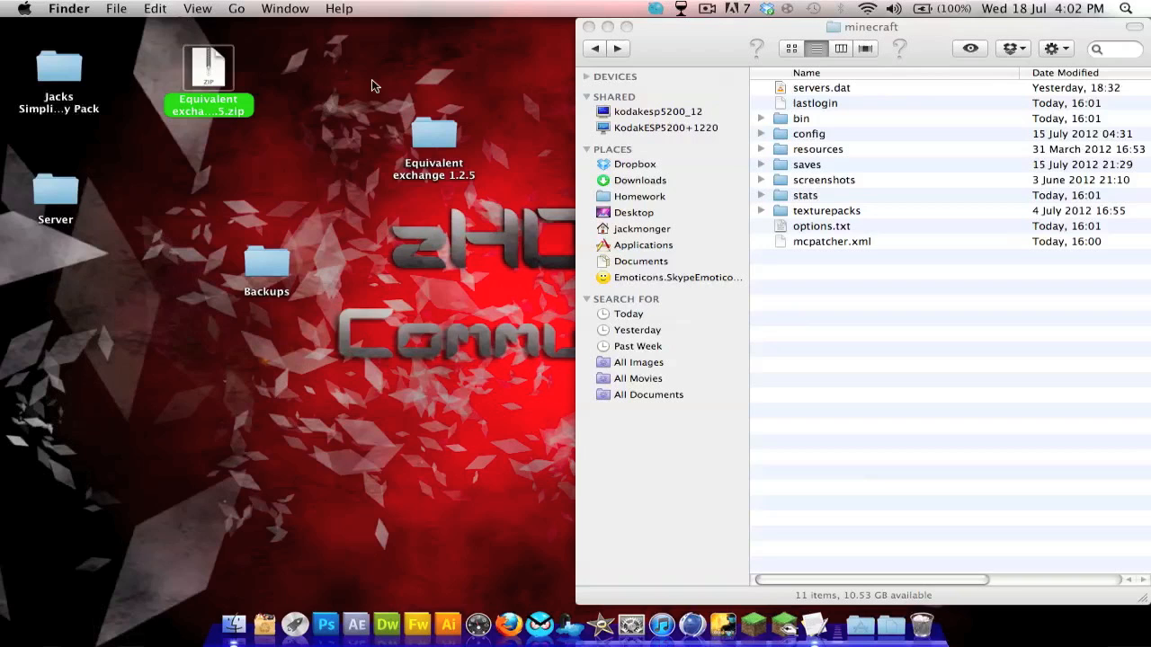
- Show the Equivalent exchange 1.2.5 folder on the left beside the minecraft folder window
double_click(427, 153)
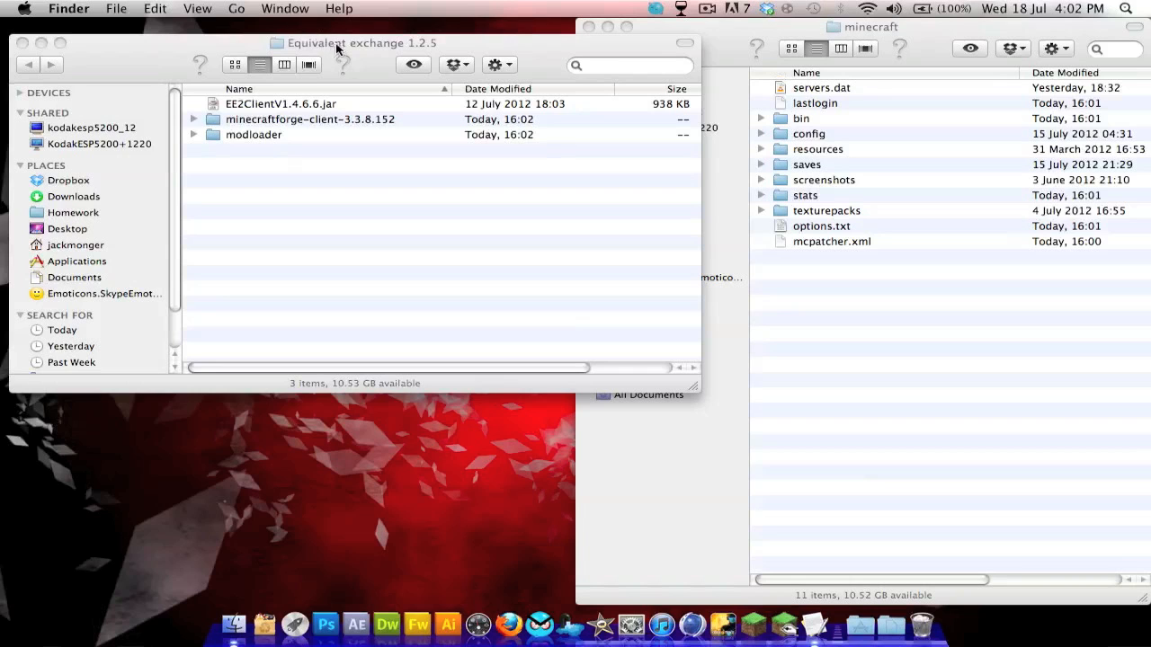
drag(363, 64, 2, 68)
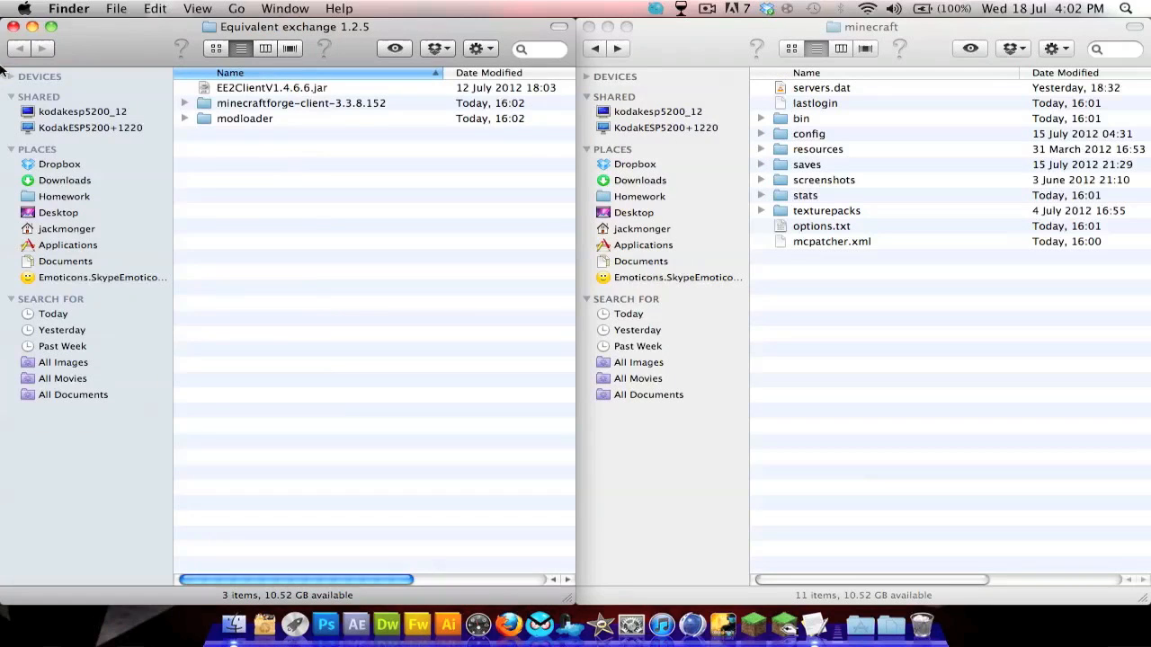
click(701, 72)
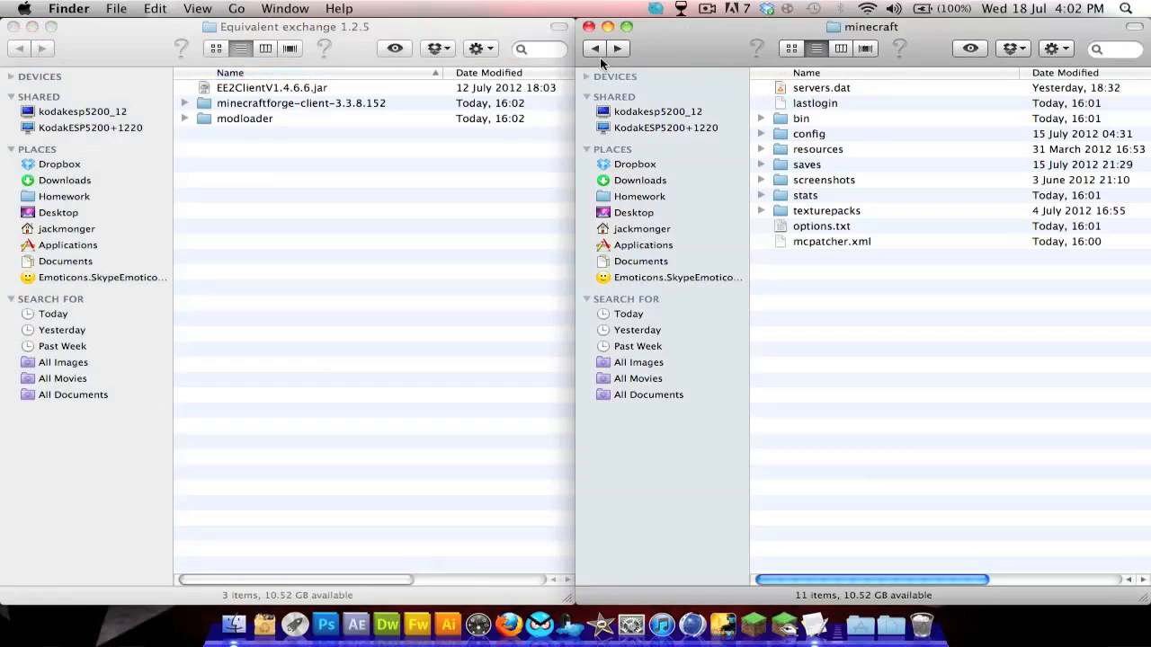
double_click(854, 118)
key(super+a)
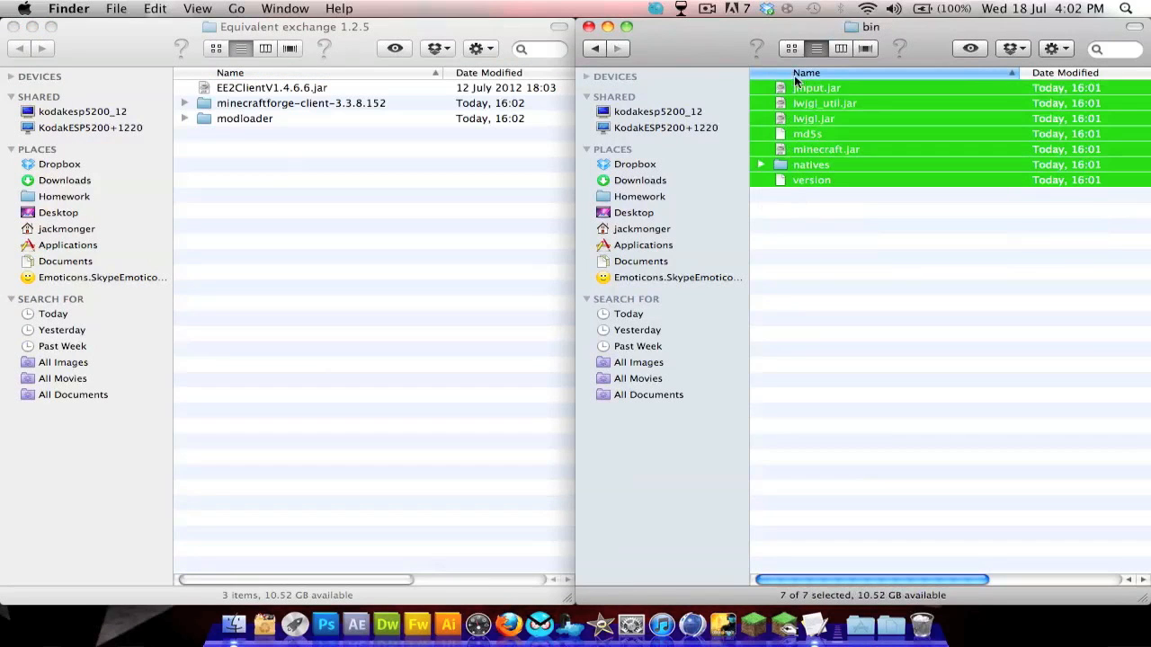
click(593, 48)
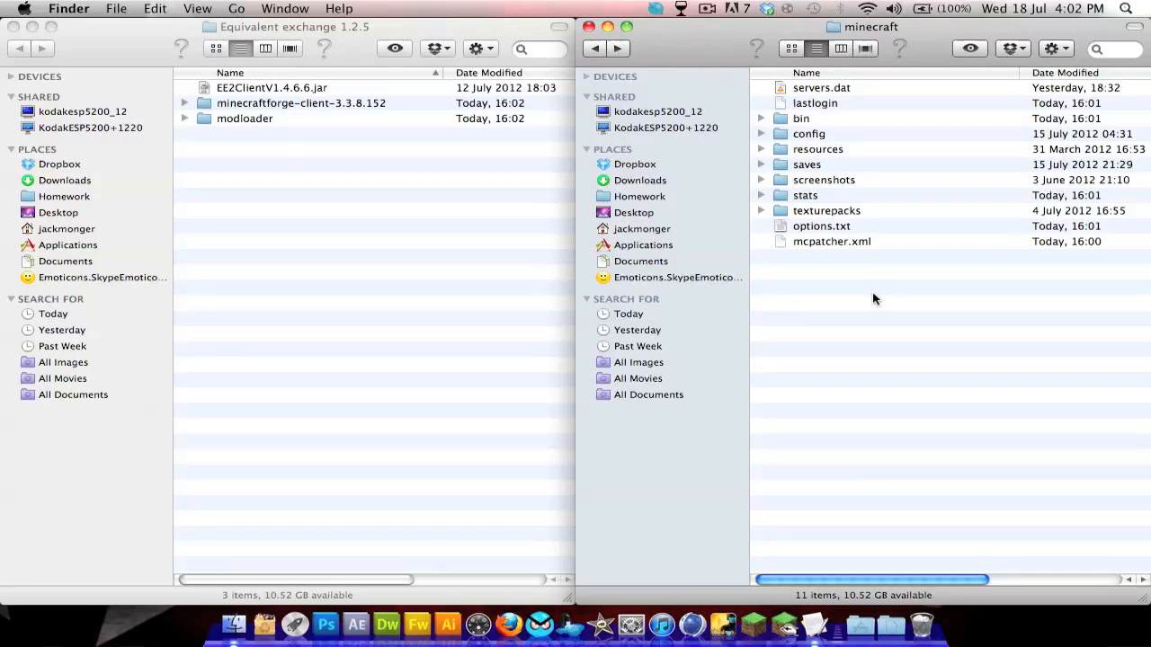
- Trash mcpatcher.xml from the minecraft folder and empty its config folder
click(832, 242)
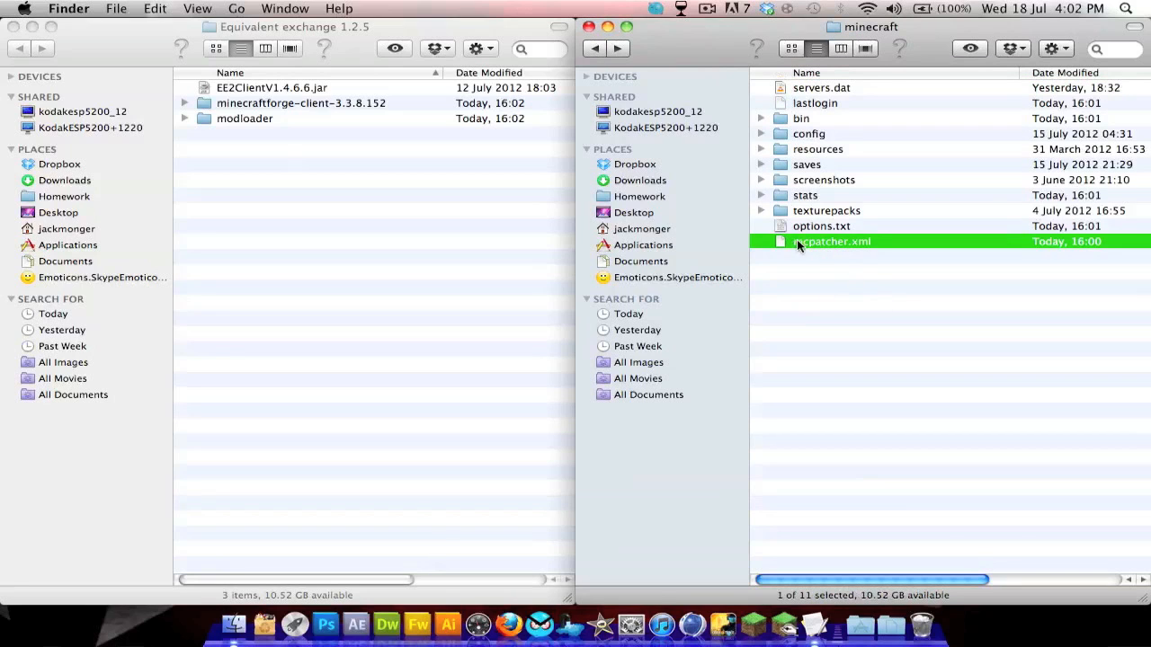
drag(797, 241, 922, 625)
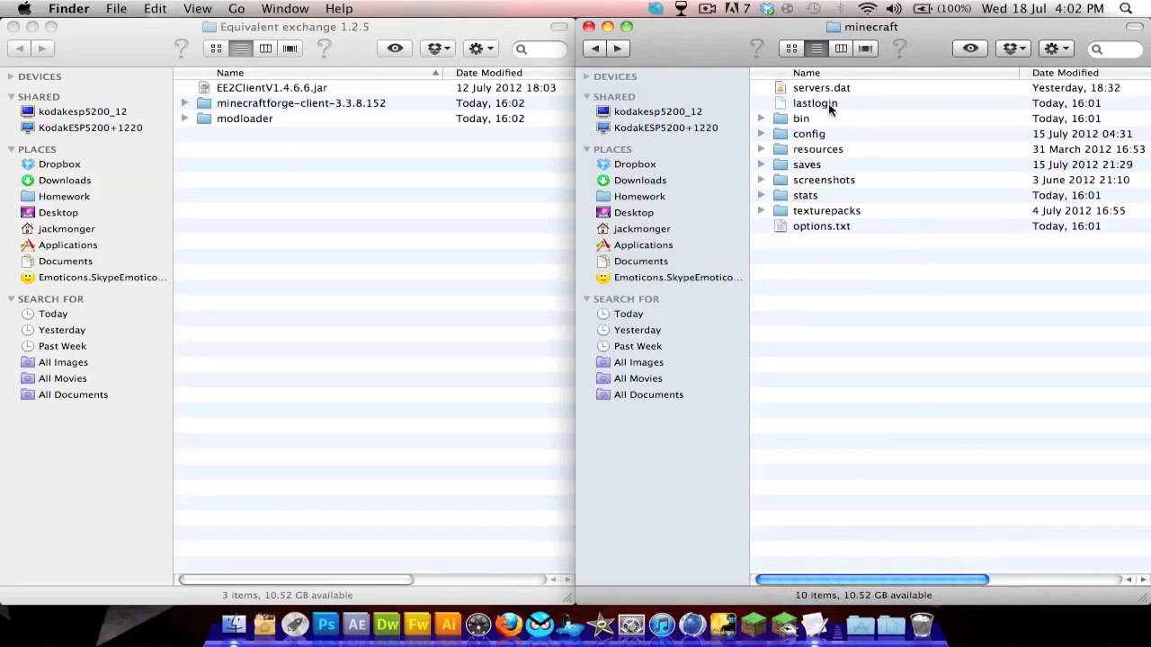
double_click(818, 134)
key(super+a)
drag(821, 86, 922, 625)
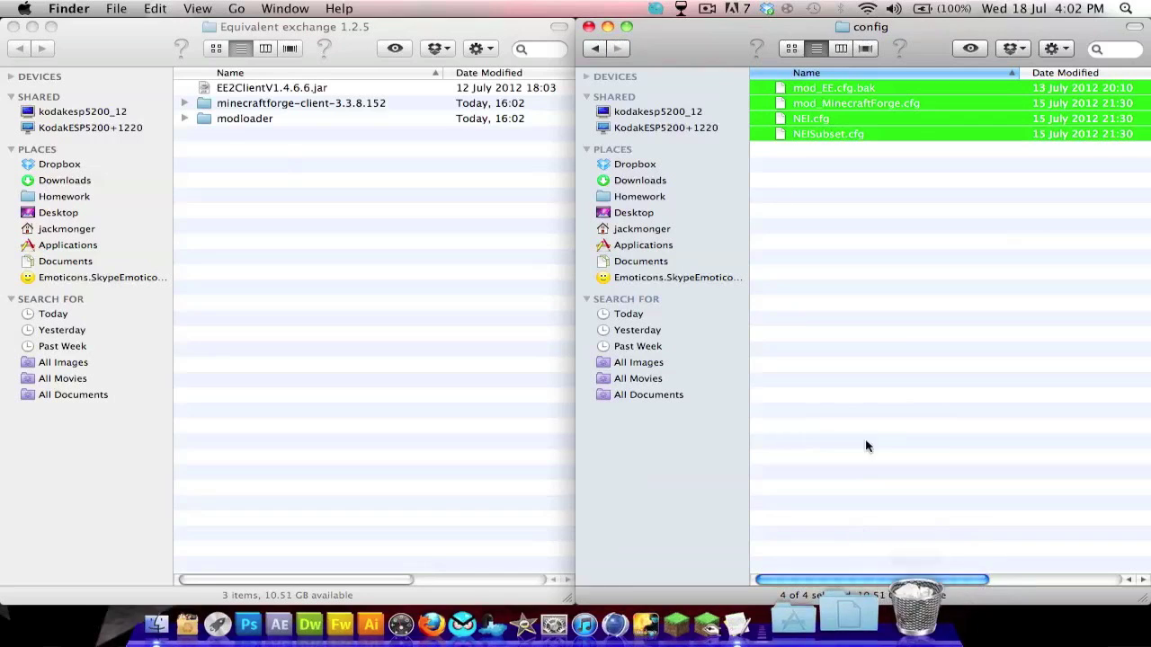
click(592, 49)
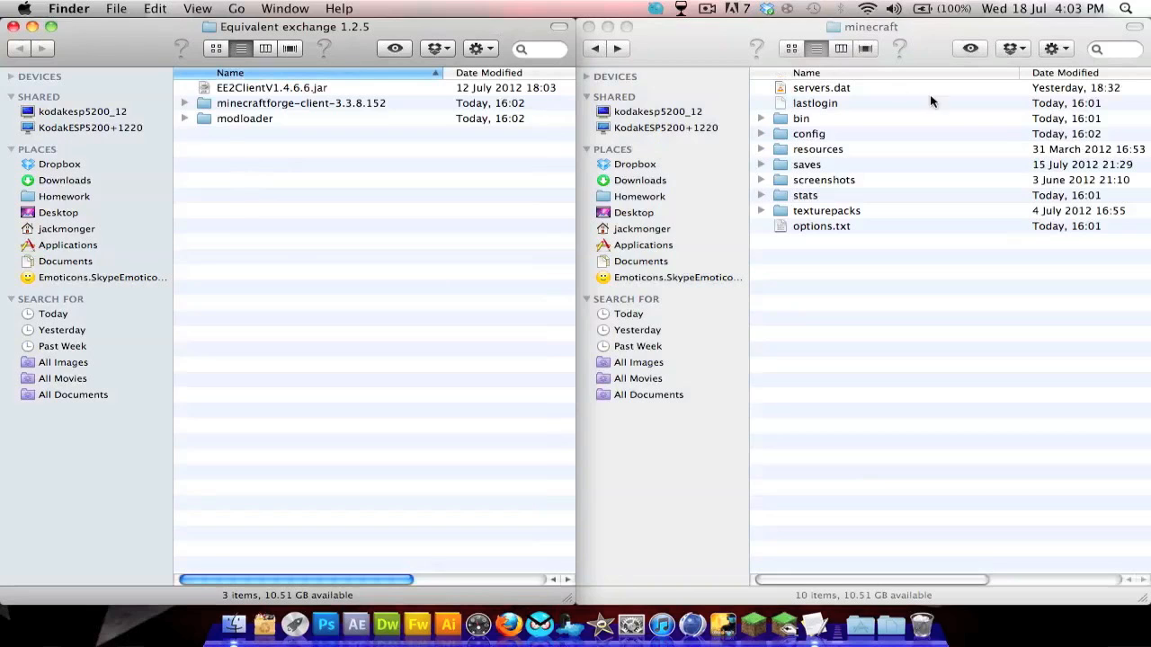
- Navigate from the home folder through Application Support > minecraft into the bin folder
double_click(863, 118)
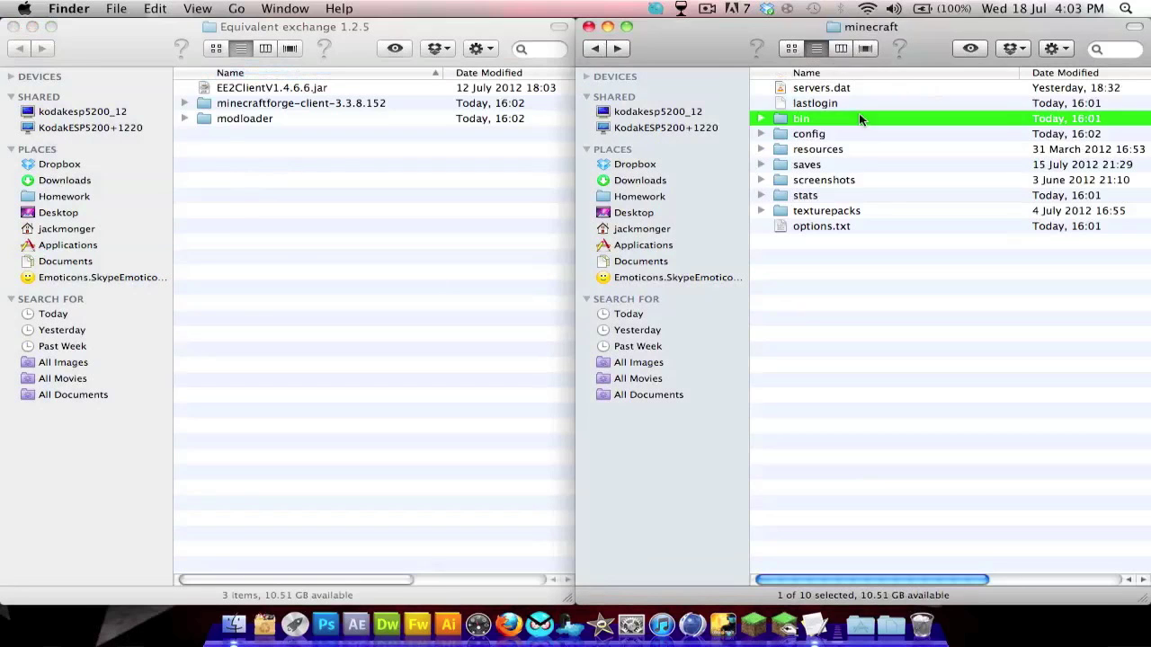
click(591, 48)
click(591, 49)
click(591, 49)
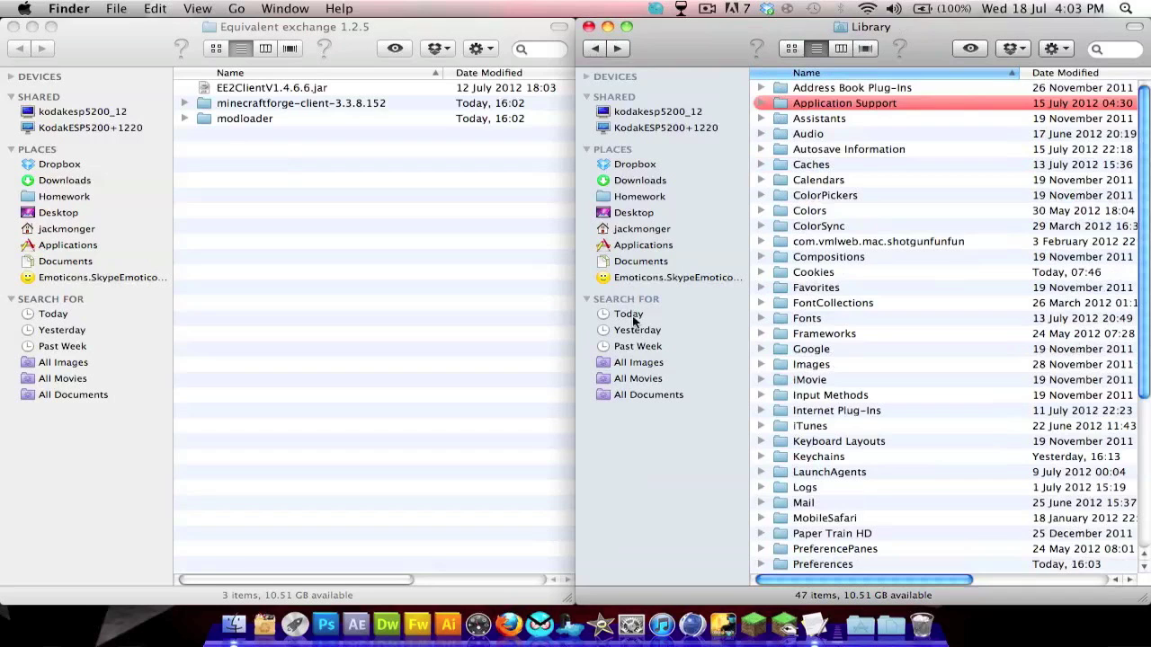
click(629, 230)
double_click(809, 168)
double_click(819, 99)
double_click(838, 168)
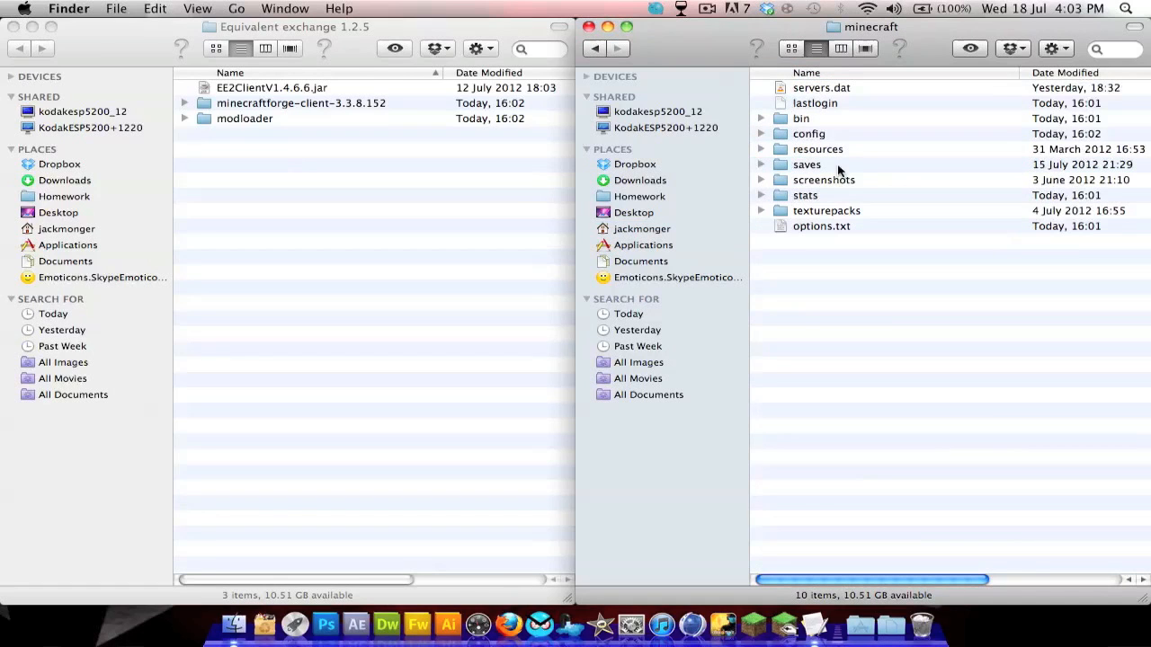
double_click(826, 118)
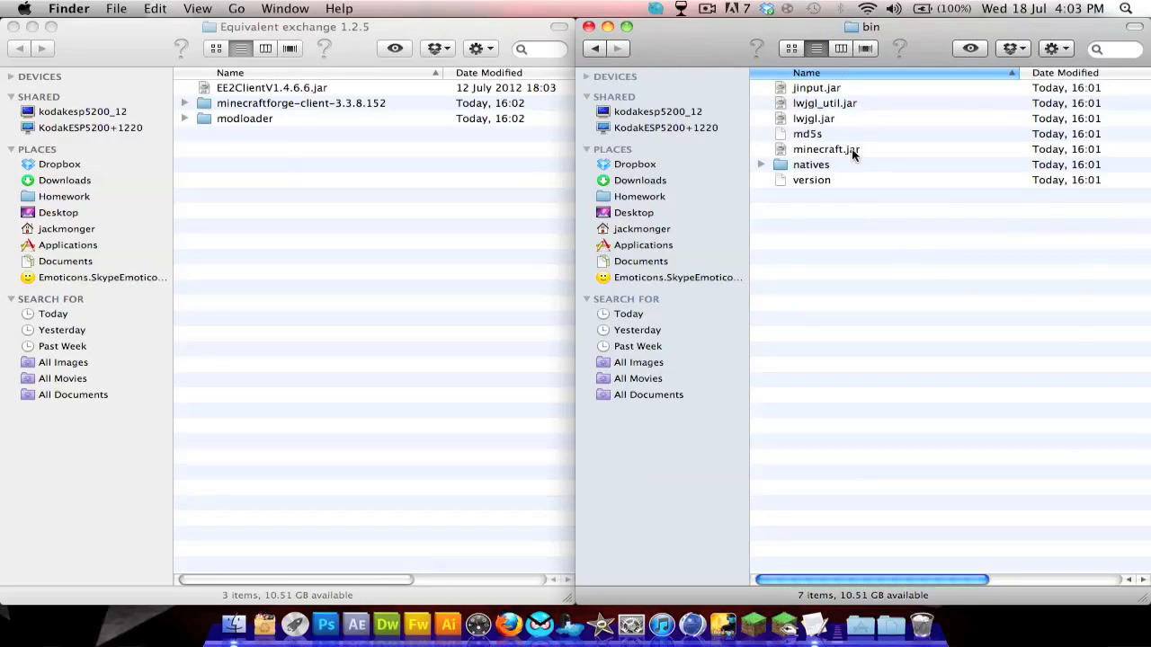
- Extract minecraft.jar with Archive Utility and rename the original to minecraft(backup).jar
right_click(854, 150)
mouse_move(903, 173)
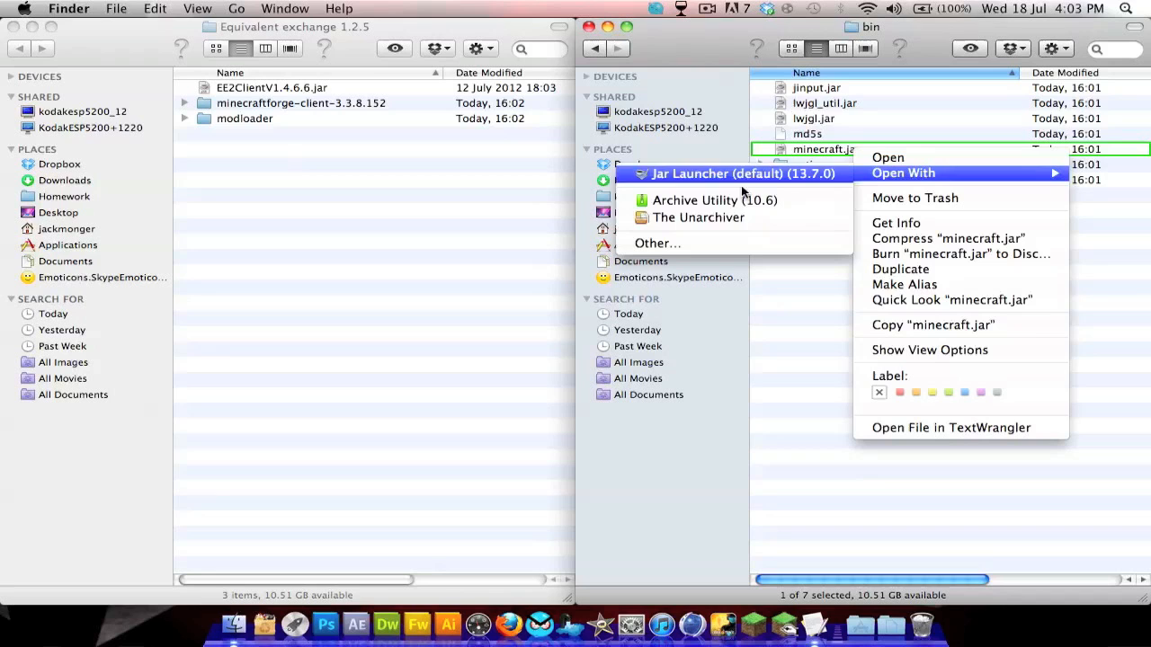
click(699, 199)
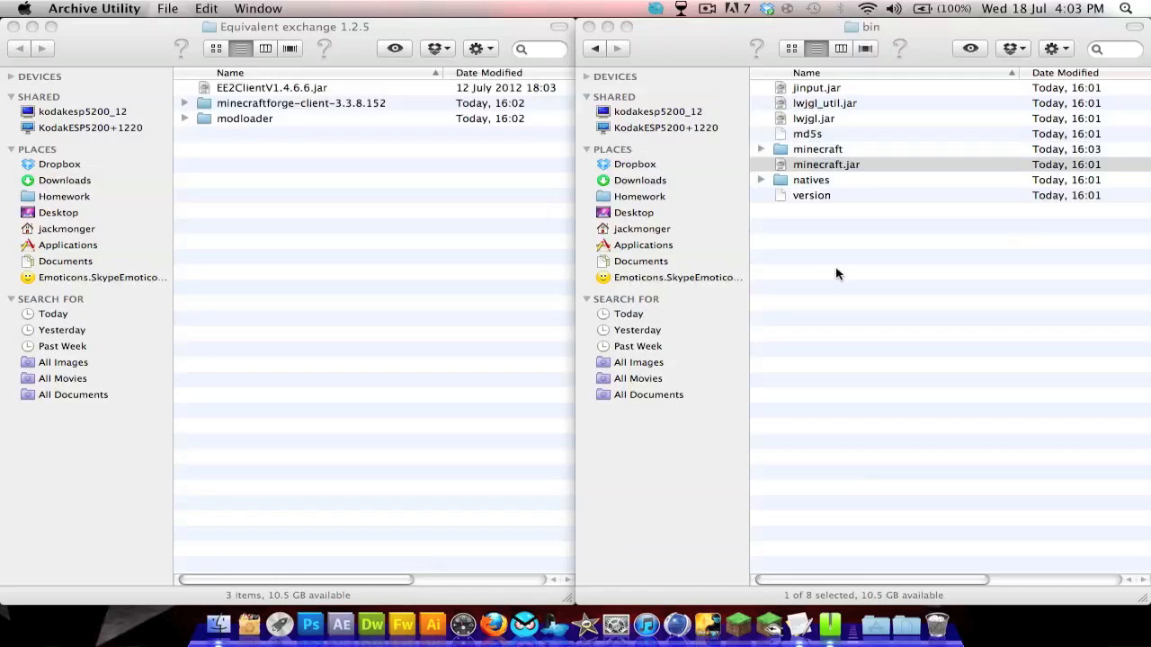
click(812, 149)
click(809, 165)
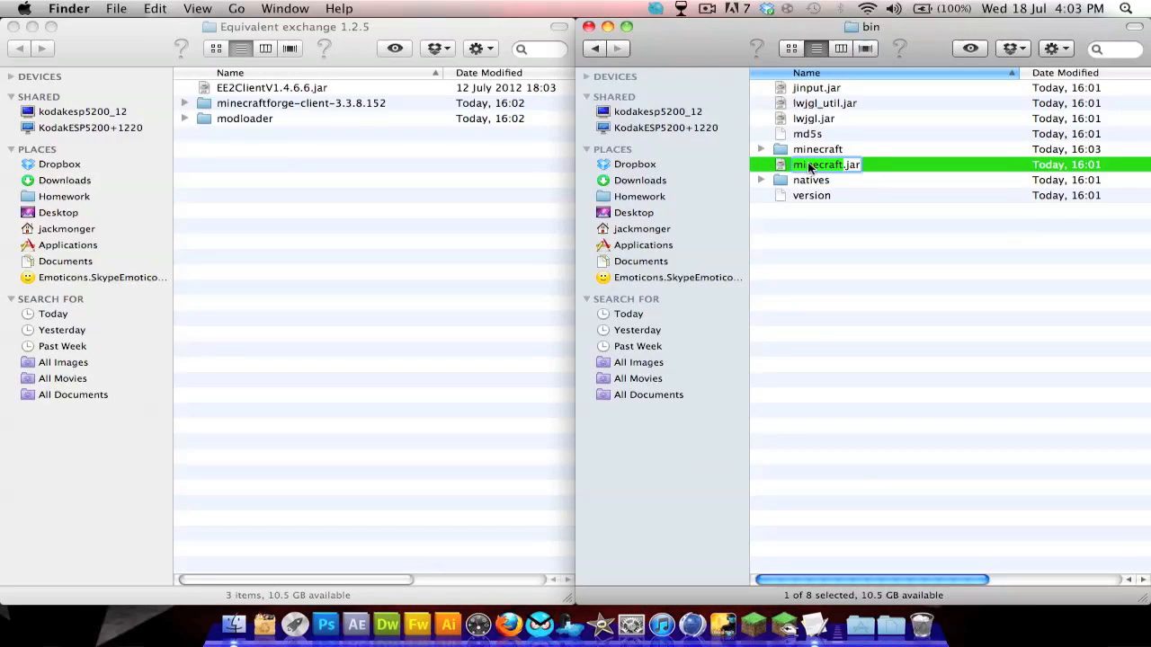
text(backup)
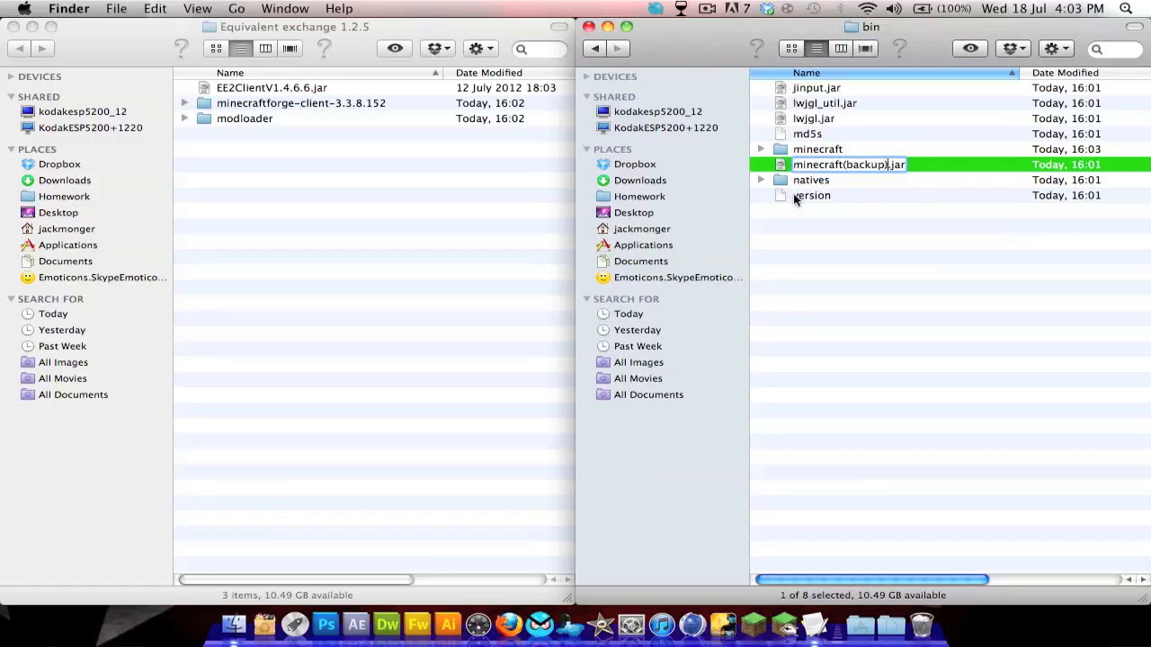
click(810, 256)
- Rename the unpacked minecraft folder to minecraft.jar, keeping the .jar extension
click(856, 149)
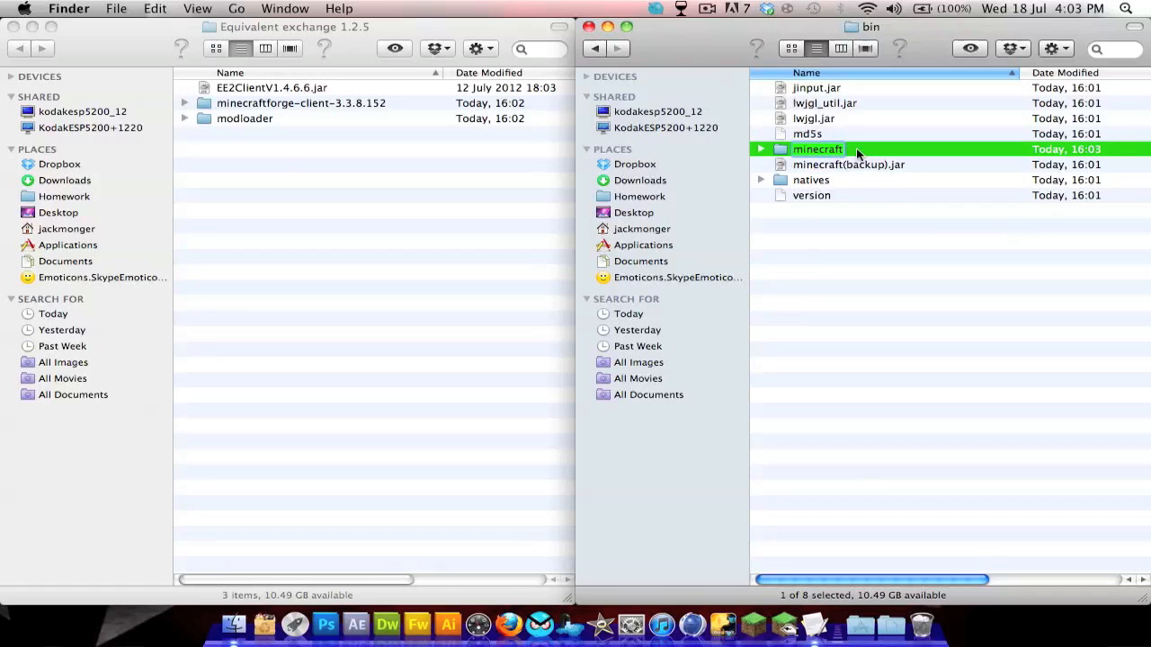
key(Return)
text(r)
key(Return)
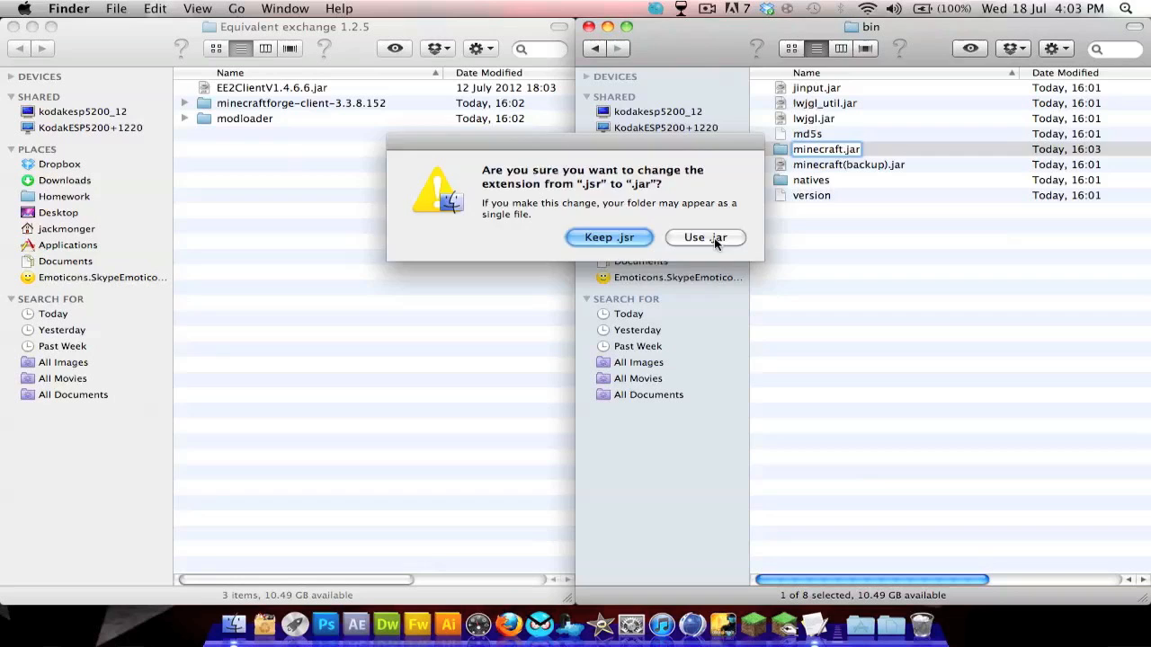
click(713, 241)
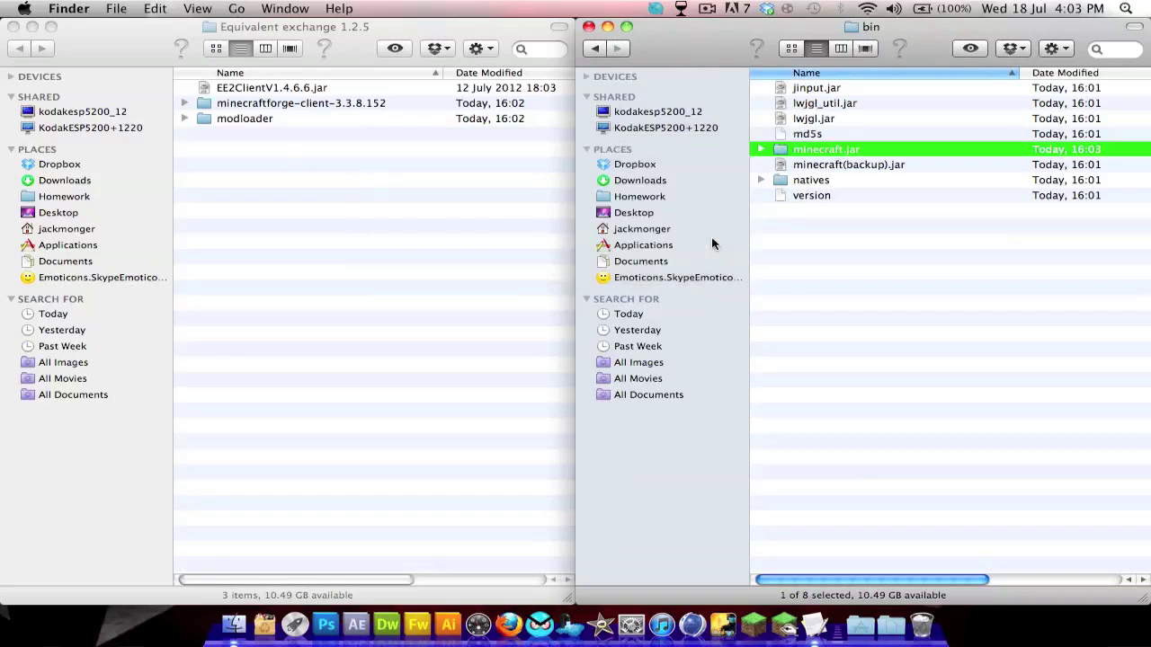
- Arrange the minecraft.jar folder by Kind and trash its META-INF folder
double_click(826, 148)
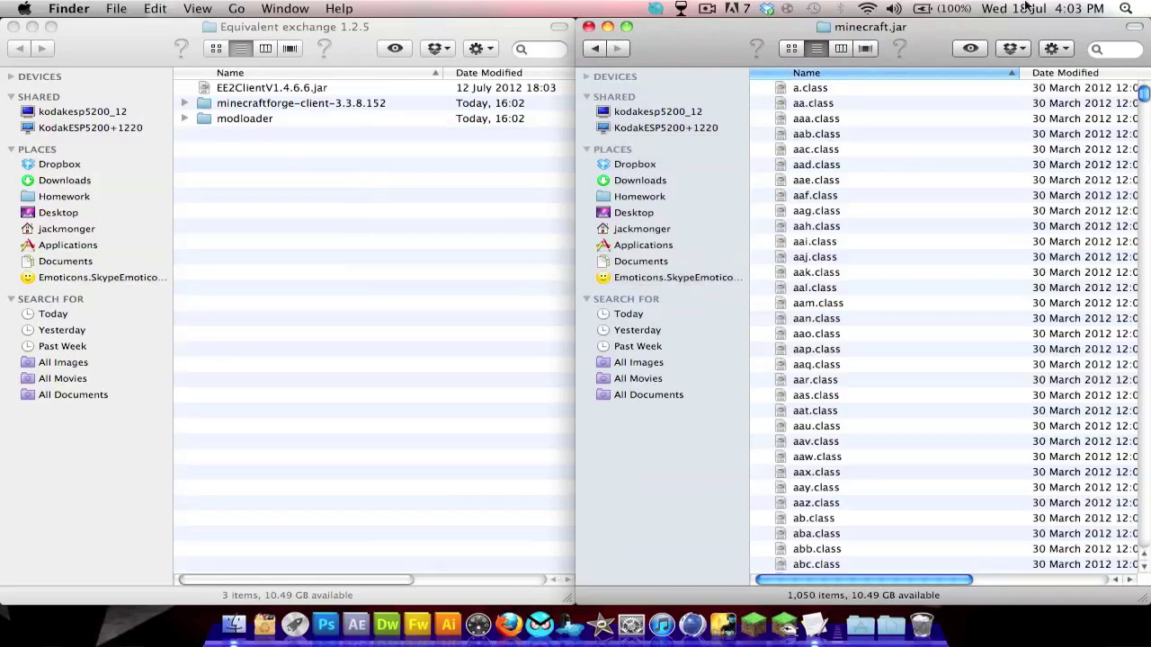
click(1054, 49)
mouse_move(993, 171)
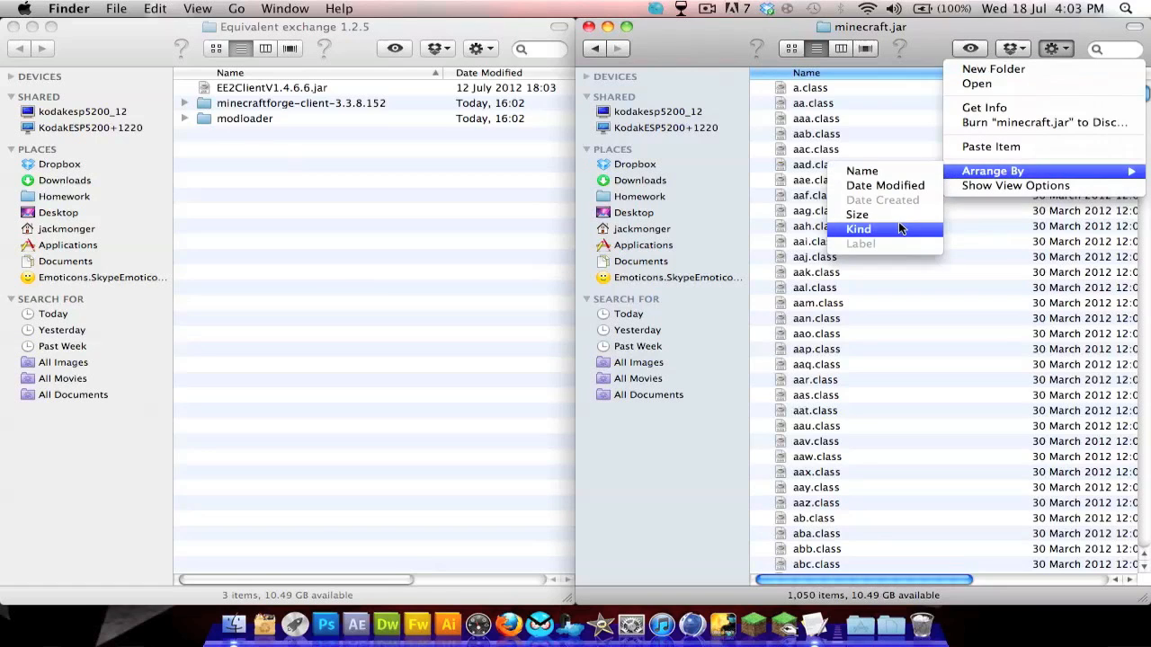
click(859, 228)
click(796, 226)
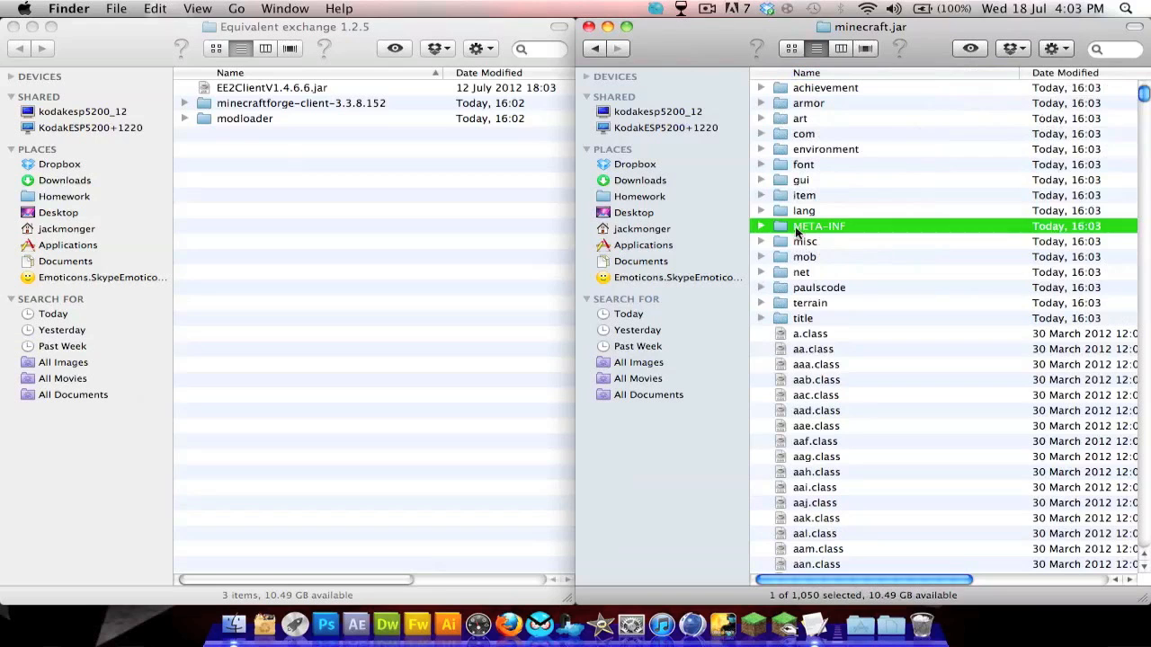
drag(796, 227, 921, 623)
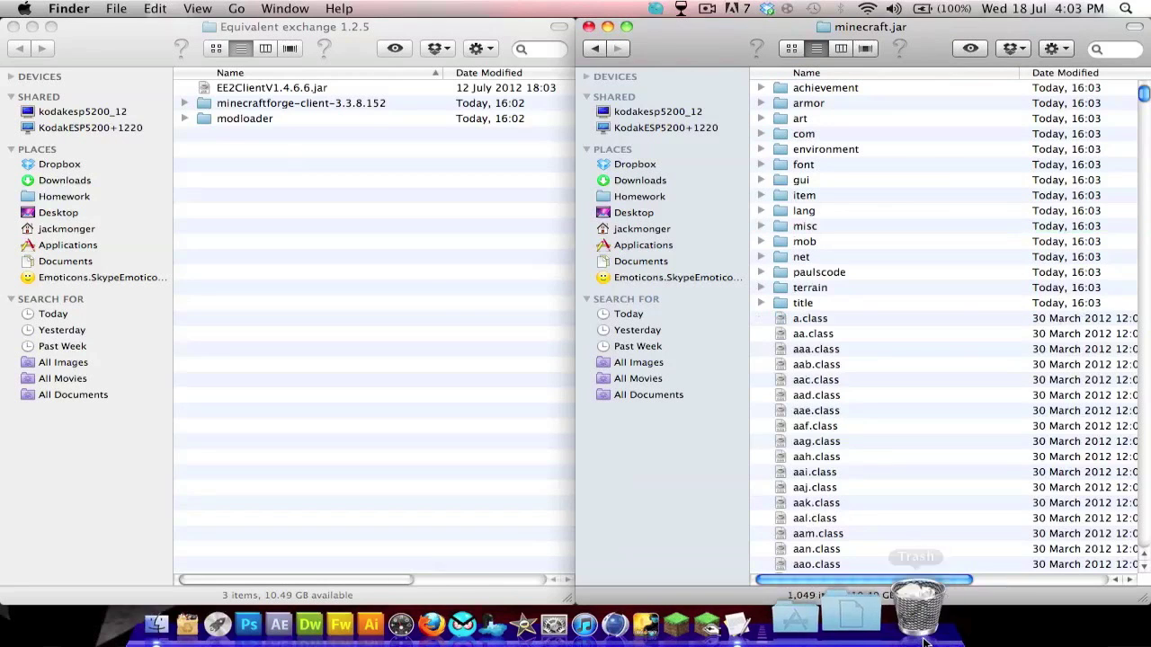
- Copy all five class files from the modloader folder for pasting into minecraft.jar
click(404, 269)
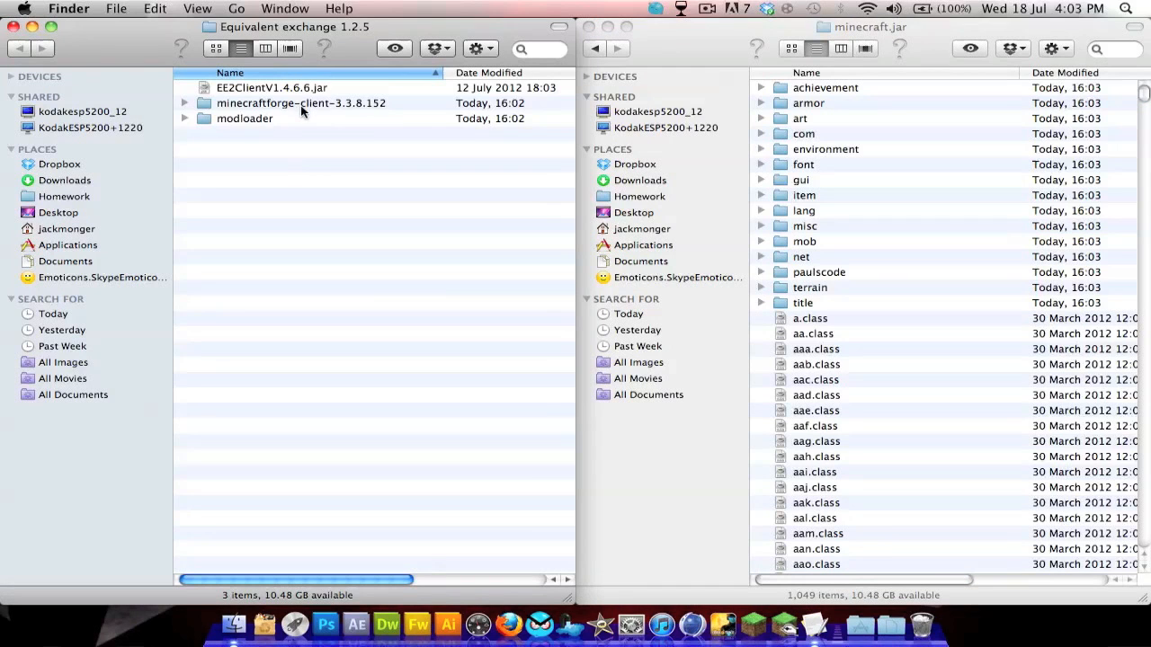
double_click(270, 117)
key(super+a)
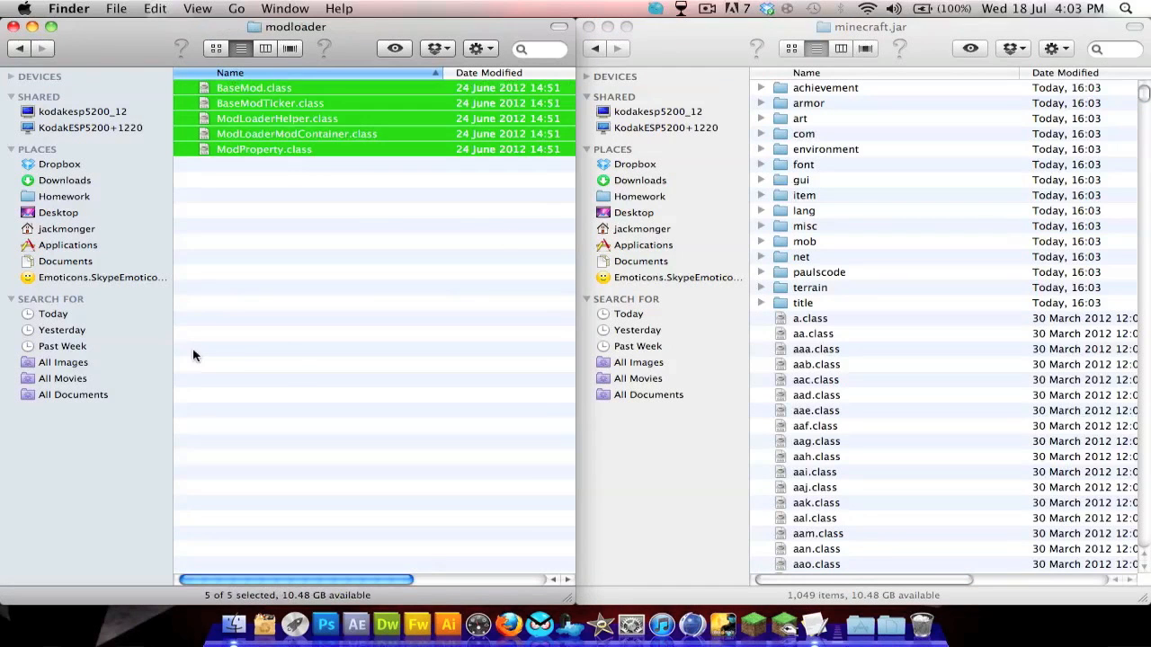
key(super+c)
click(795, 358)
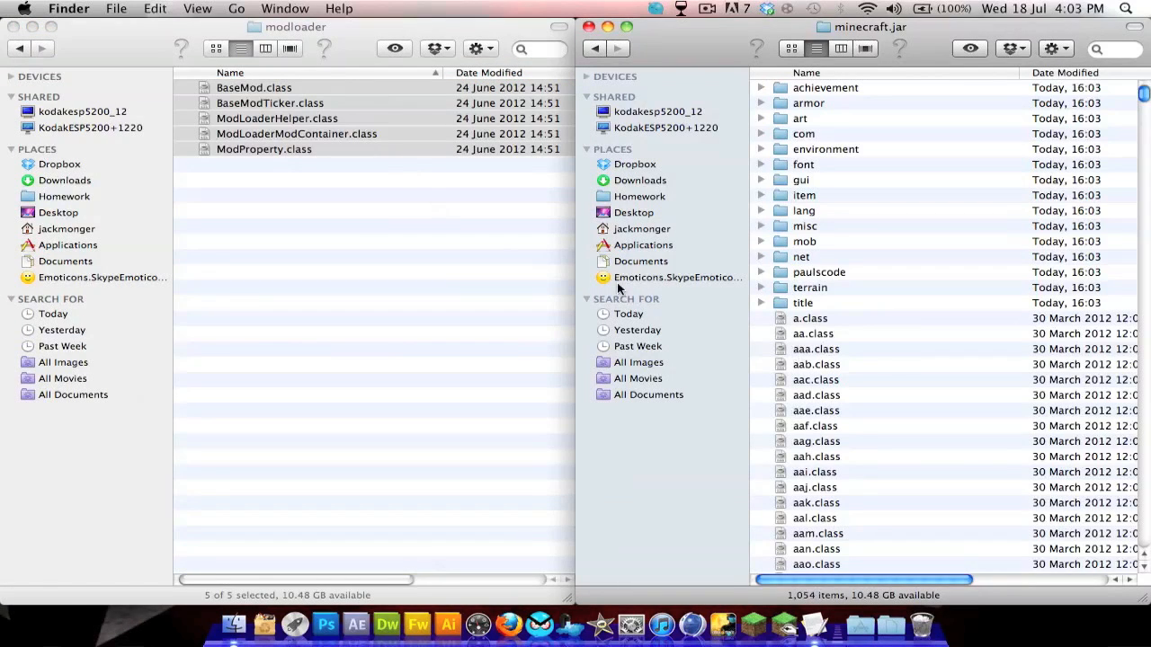
click(366, 225)
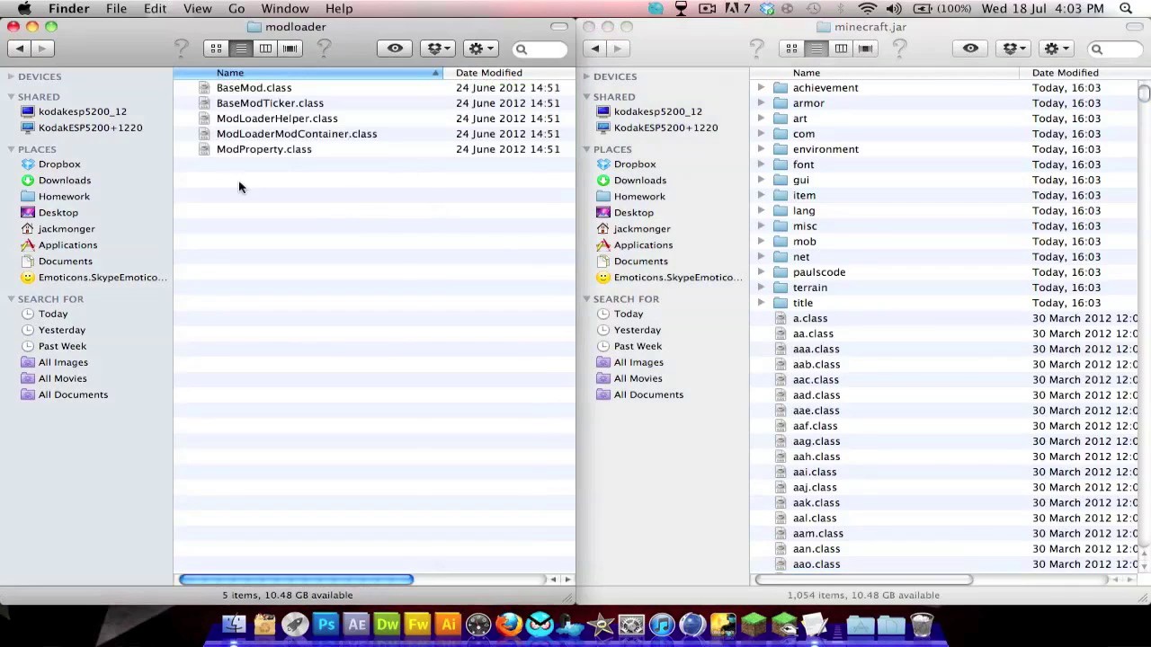
- In minecraftforge-client-3.3.8.152 arranged by Kind, copy everything except the net and paulscode folders
click(21, 49)
double_click(269, 102)
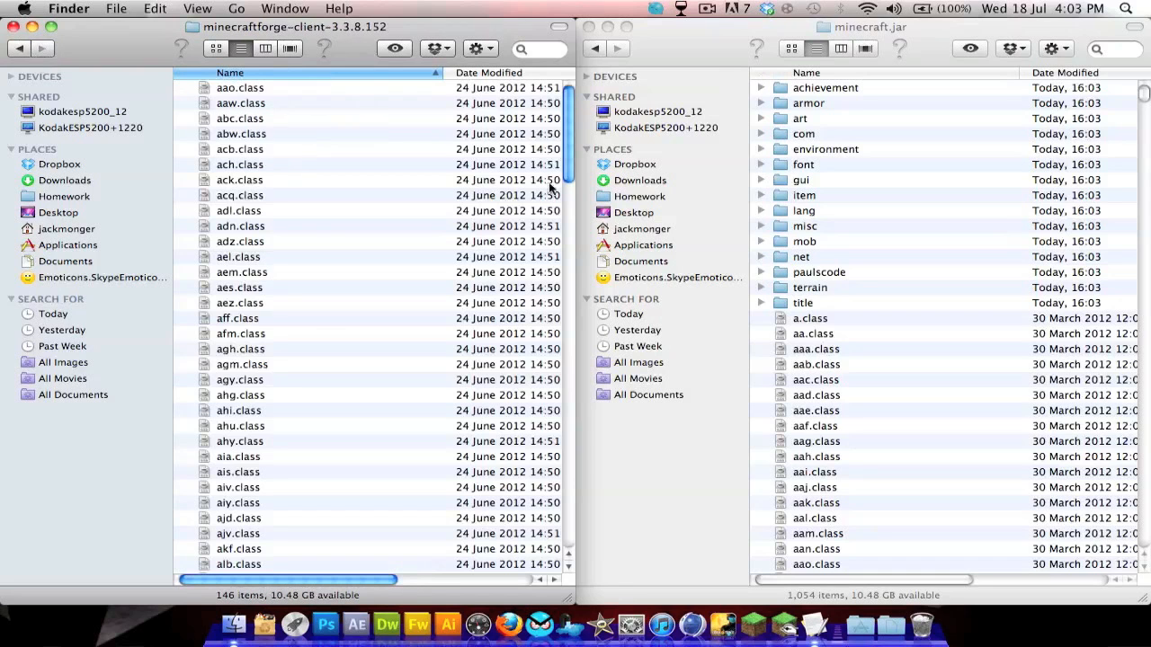
click(481, 48)
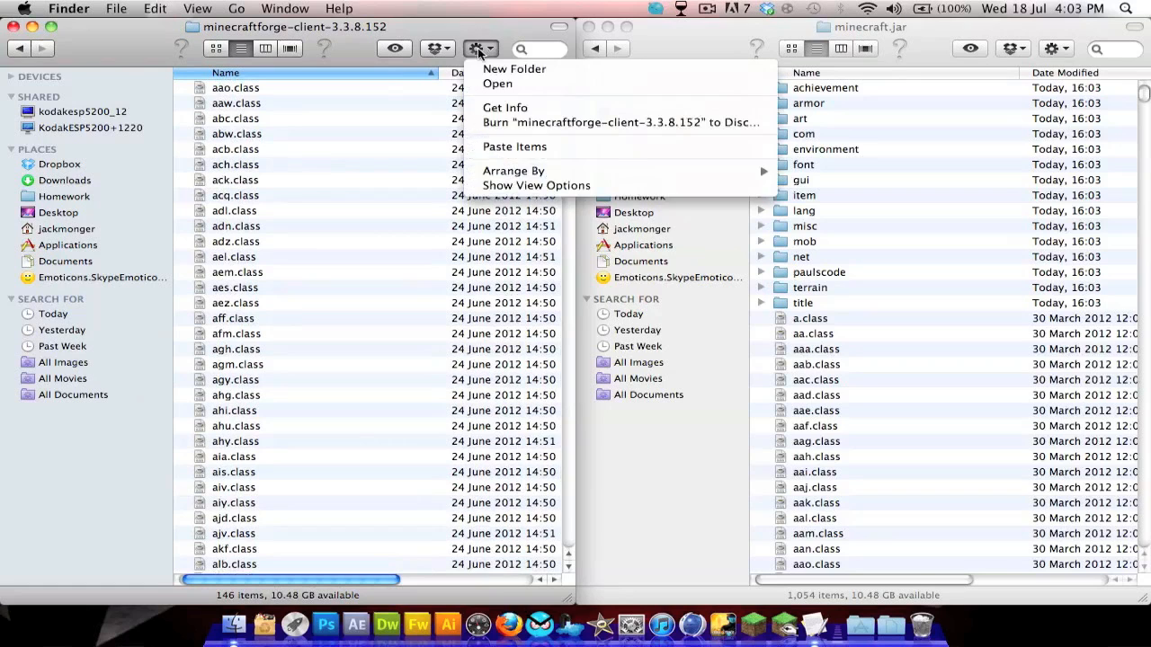
mouse_move(513, 171)
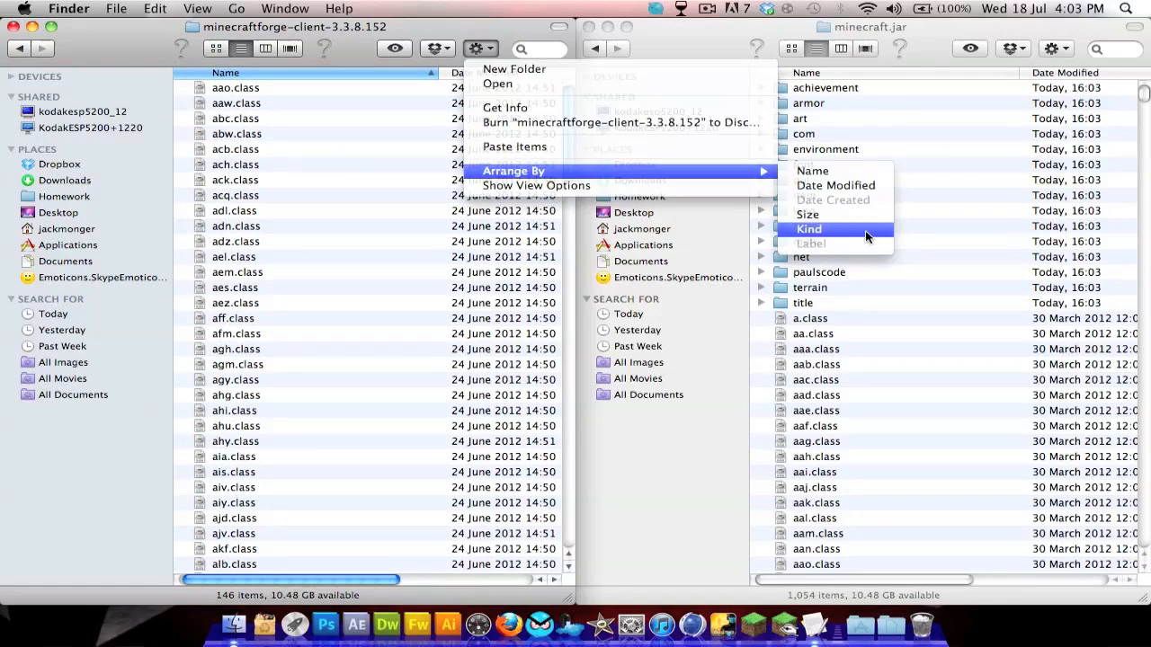
click(865, 230)
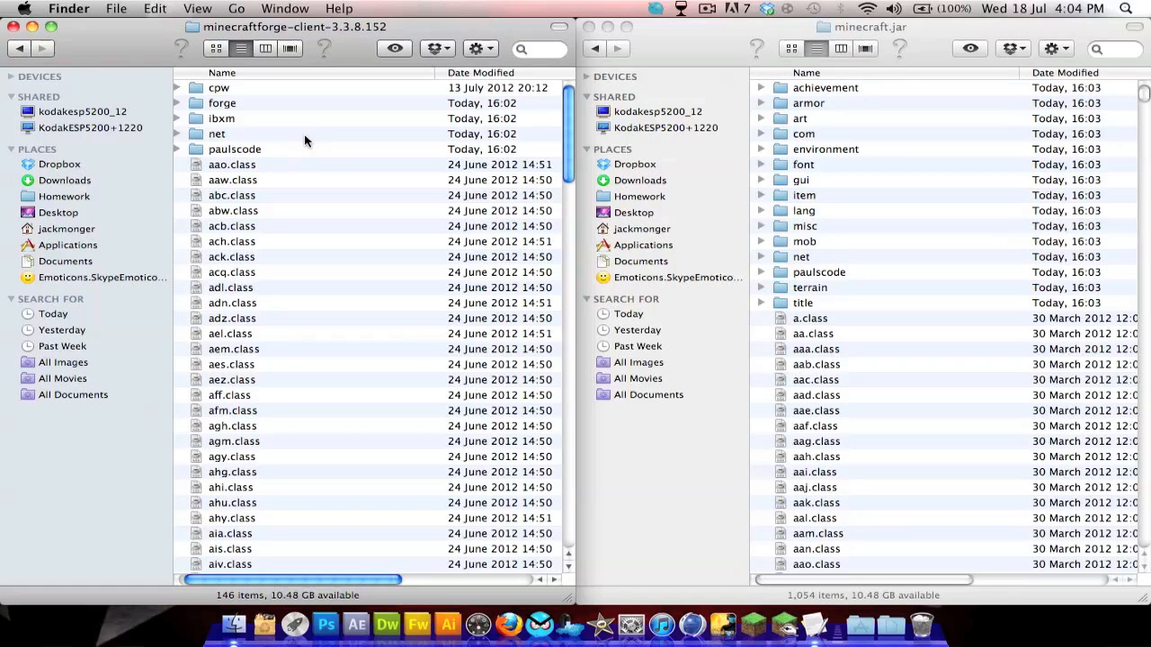
key(super+a)
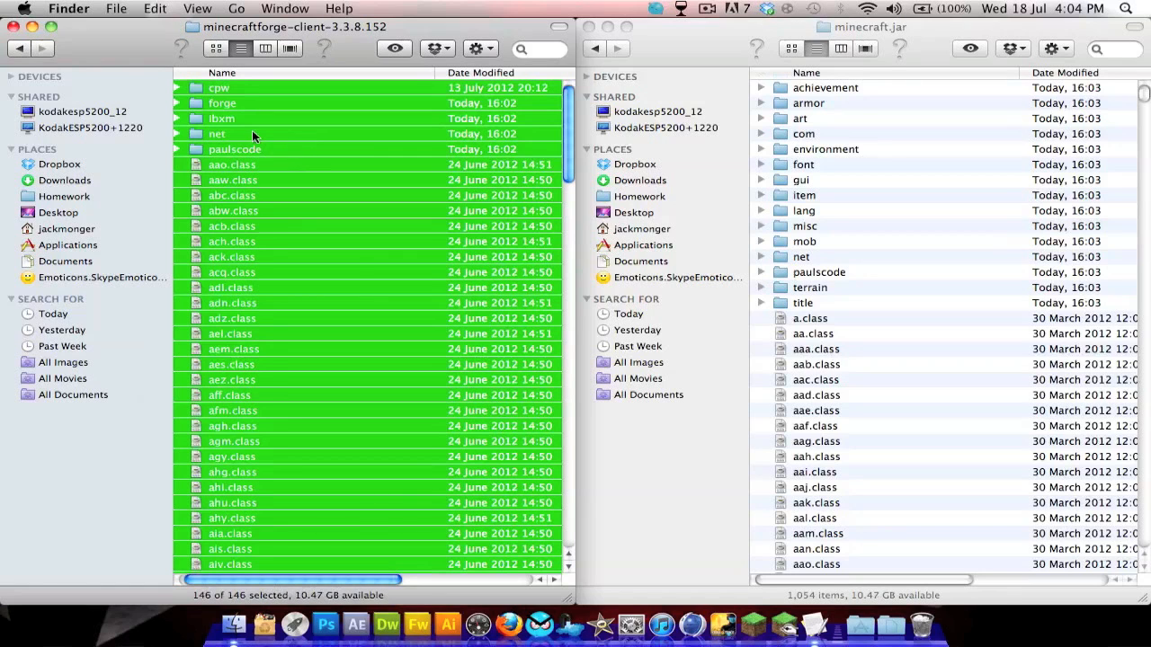
super+click(247, 131)
super+click(250, 150)
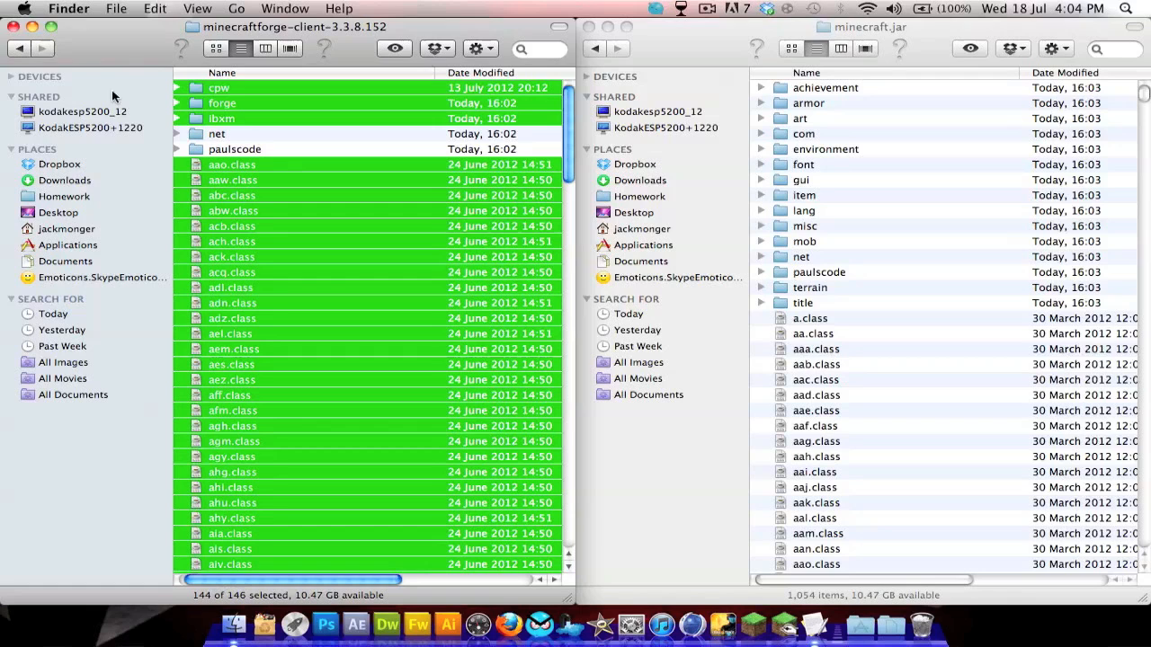
key(super+c)
- Paste the Forge files into minecraft.jar, replacing all existing items
click(775, 195)
key(super+v)
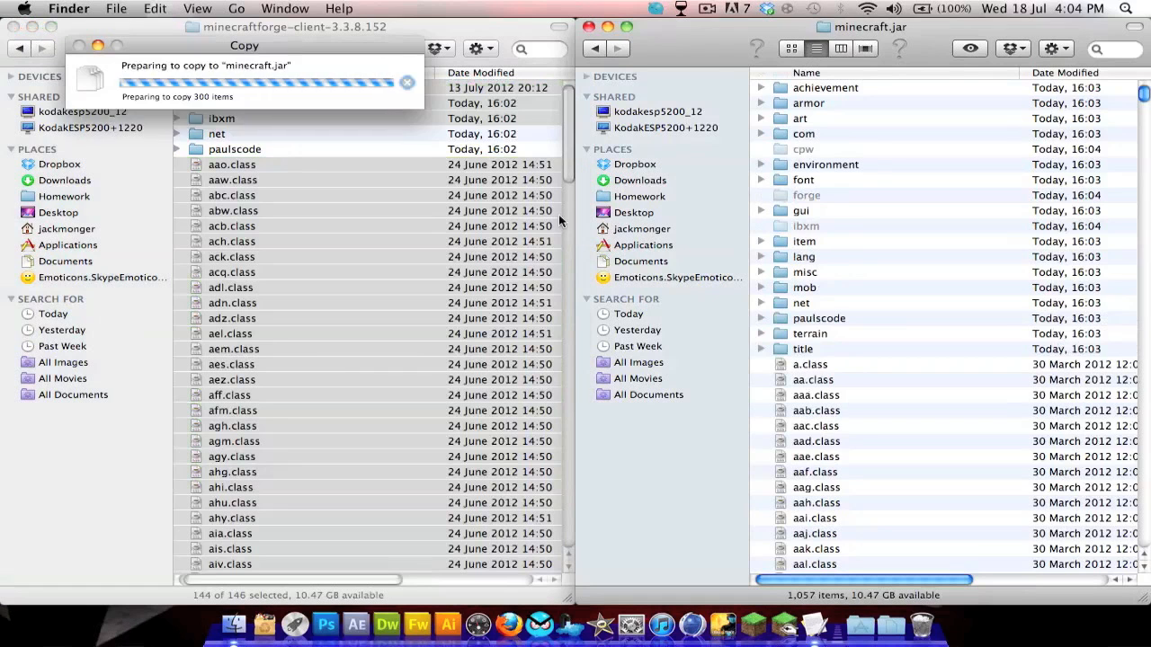
click(80, 107)
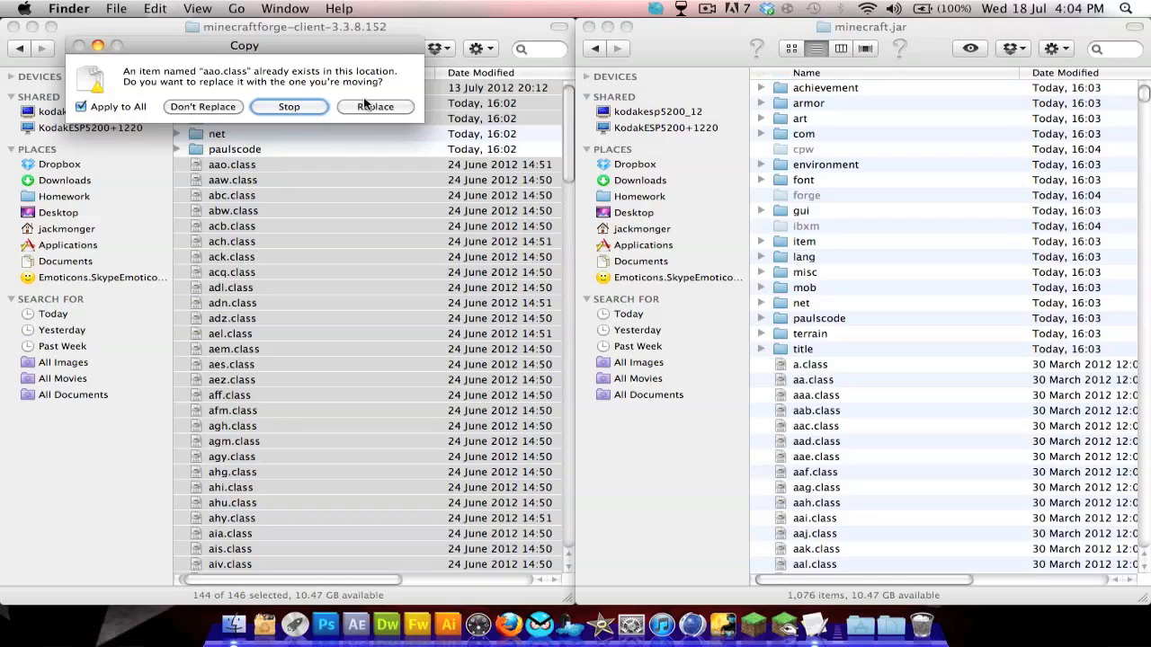
click(375, 106)
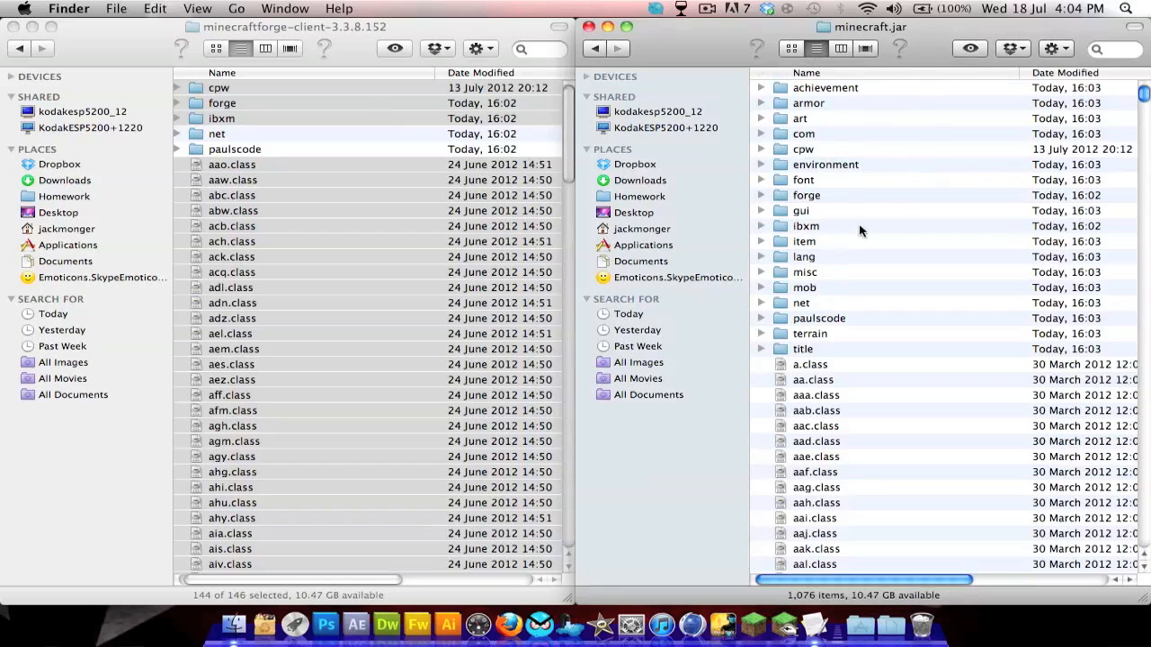
- Open net/minecraft/client in both the minecraft.jar and Forge windows
double_click(809, 303)
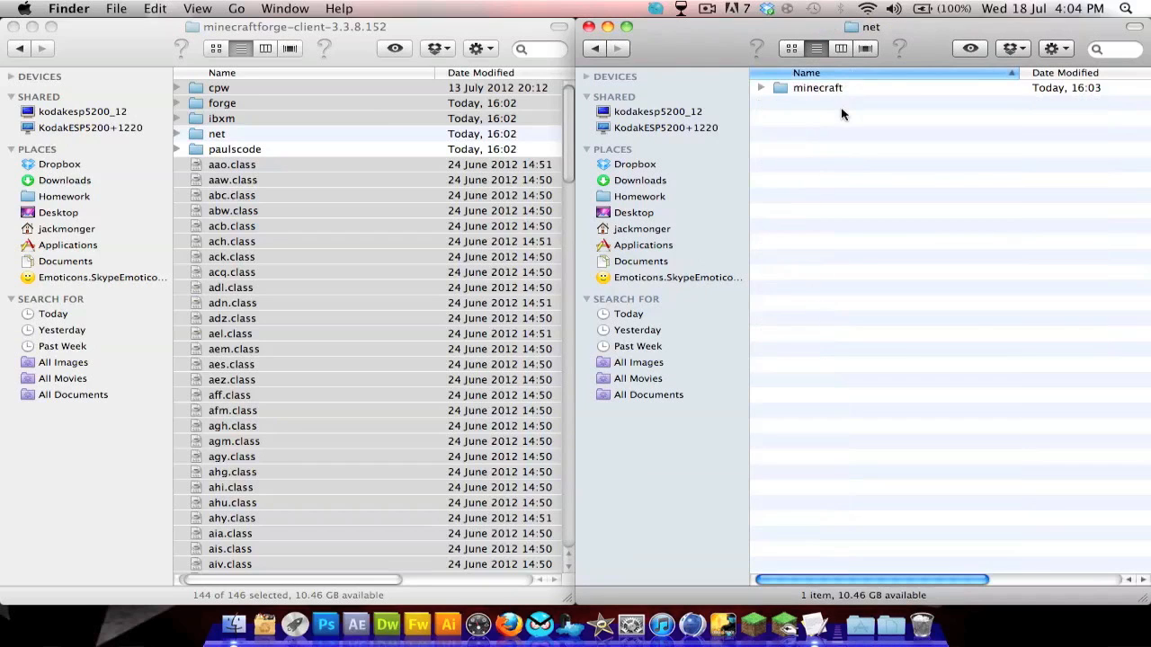
double_click(818, 88)
double_click(818, 103)
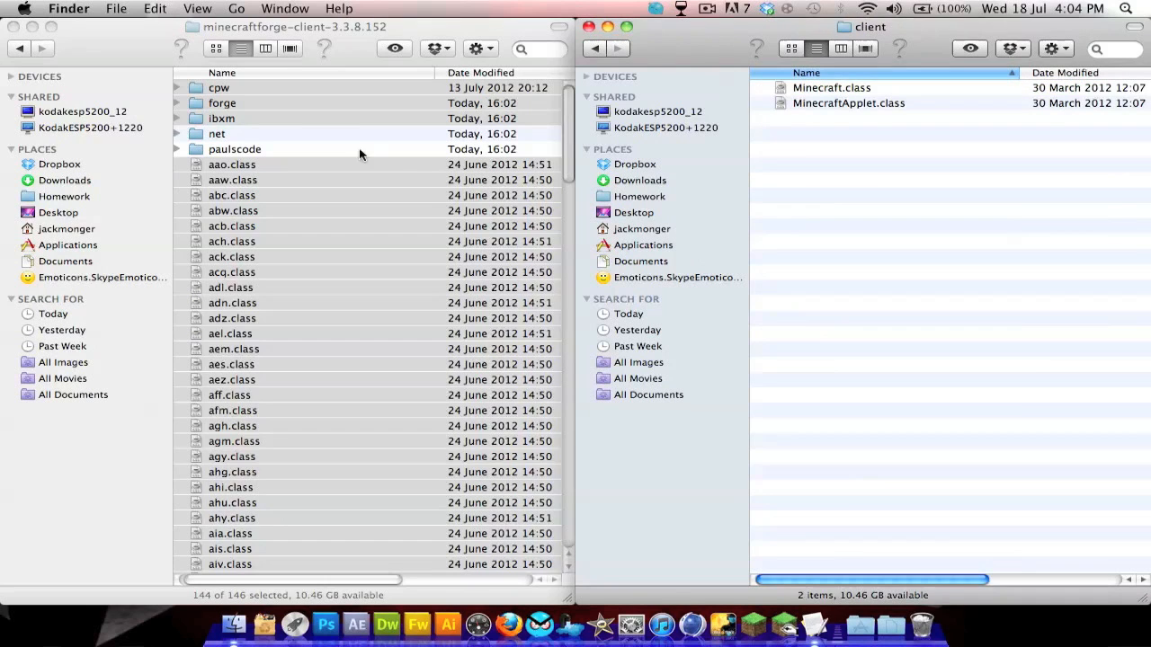
double_click(359, 135)
double_click(269, 88)
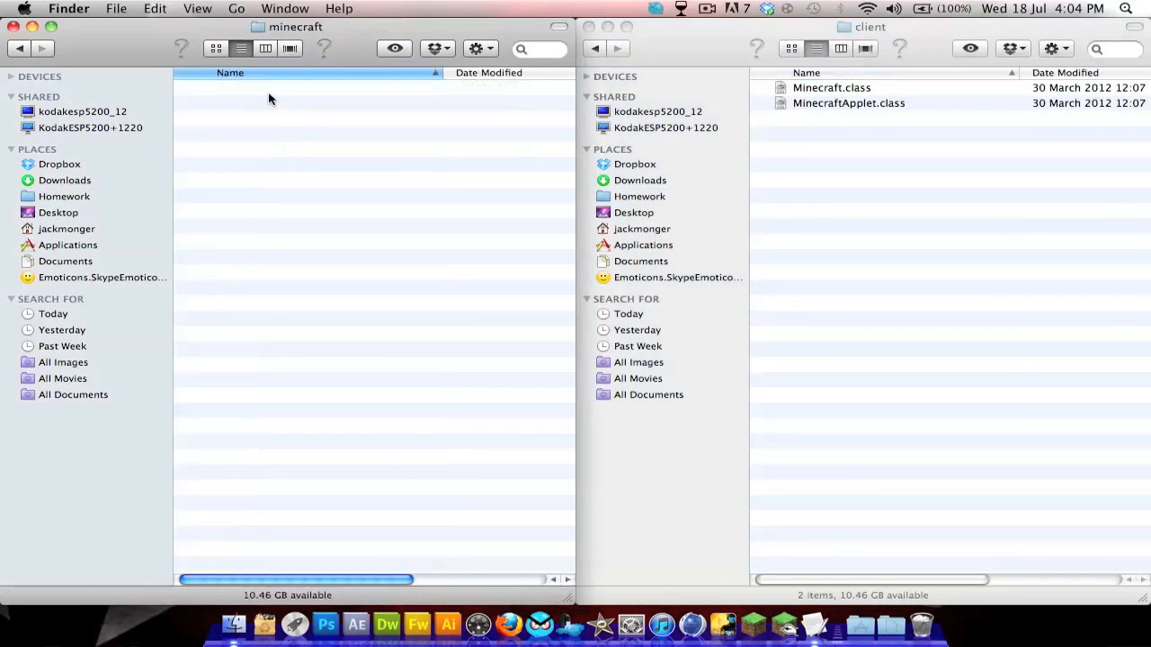
double_click(270, 88)
- Replace Minecraft.class and MinecraftApplet.class in minecraft.jar with Forge's copies, then return both windows to the top
key(super+a)
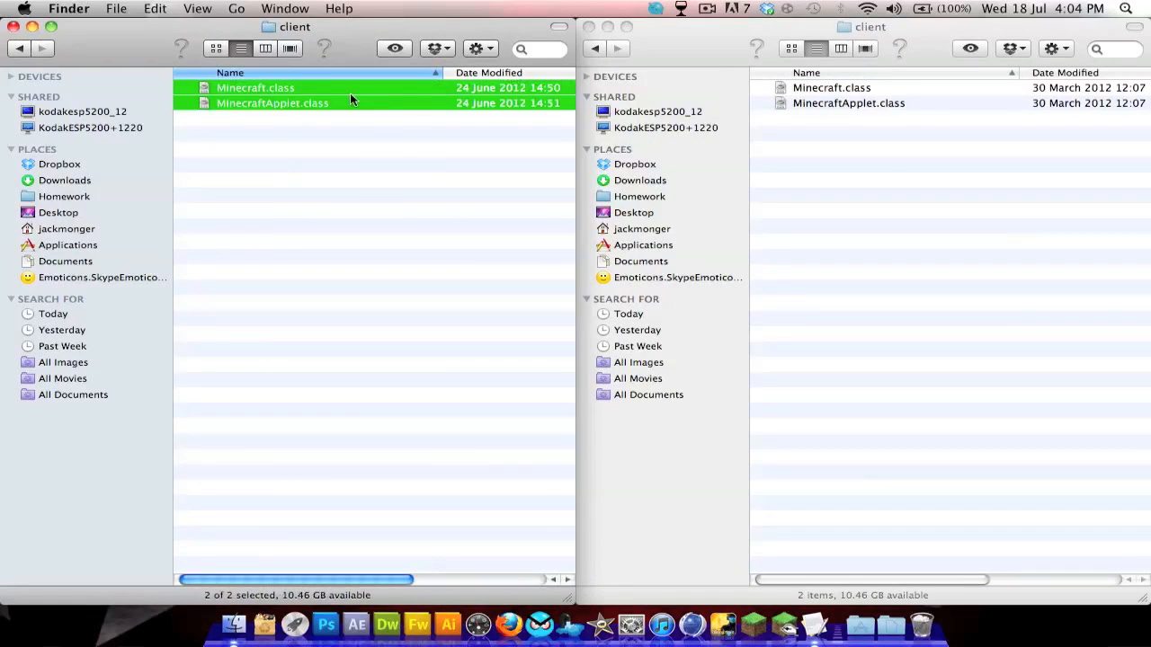
drag(349, 99, 1025, 220)
click(375, 118)
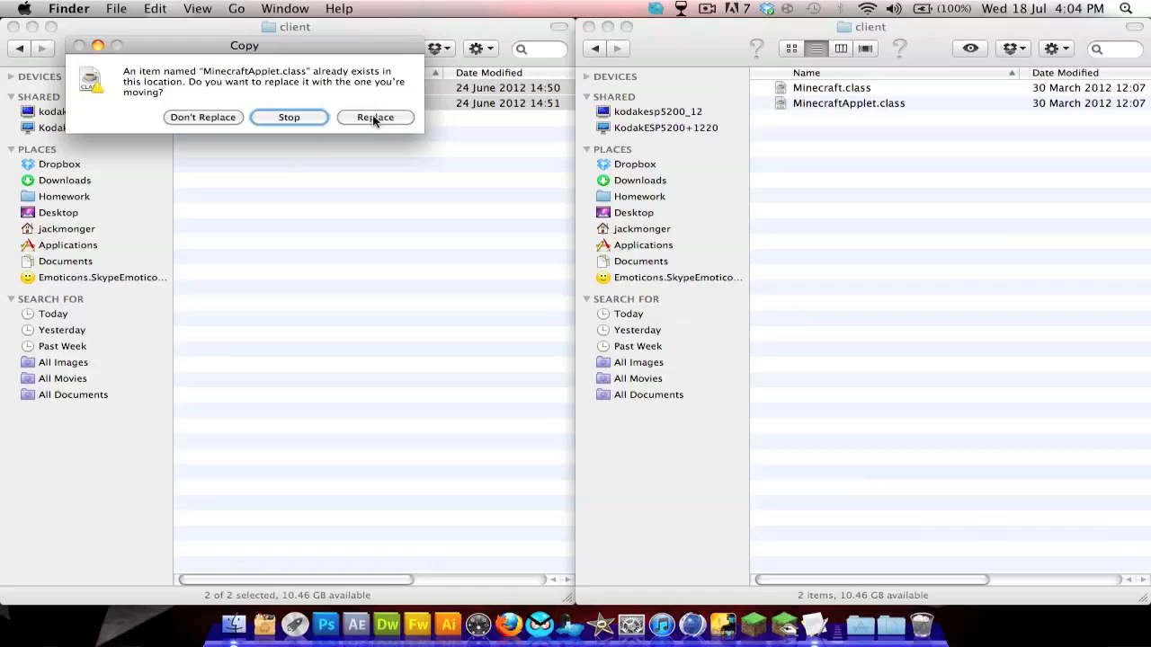
click(592, 48)
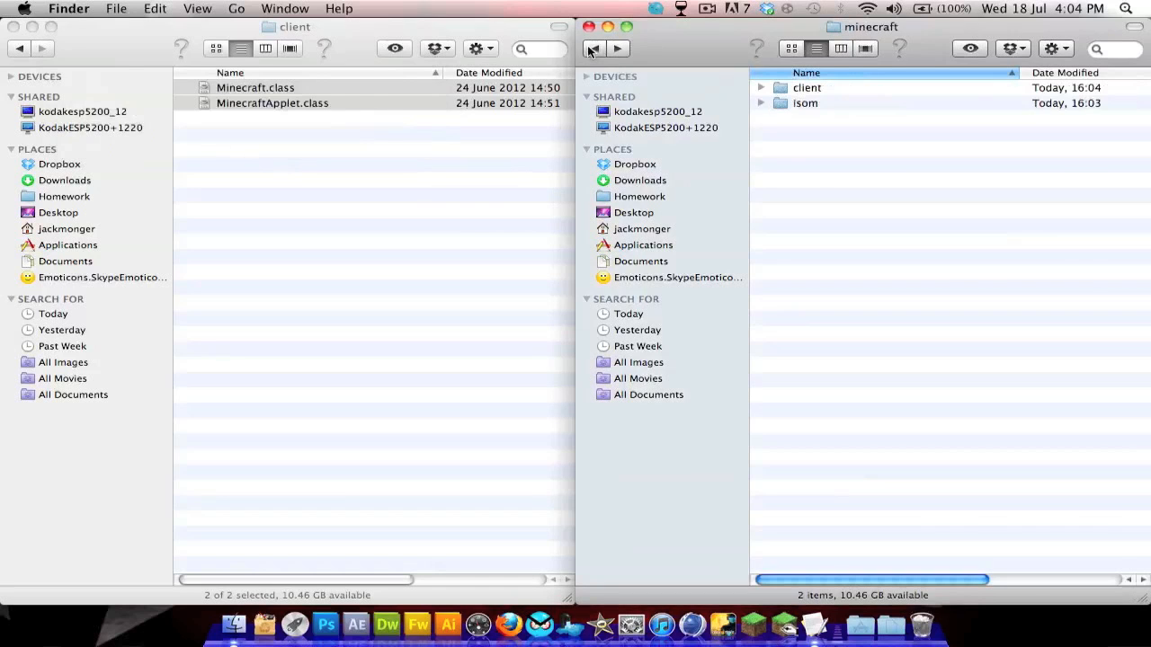
click(592, 48)
click(60, 48)
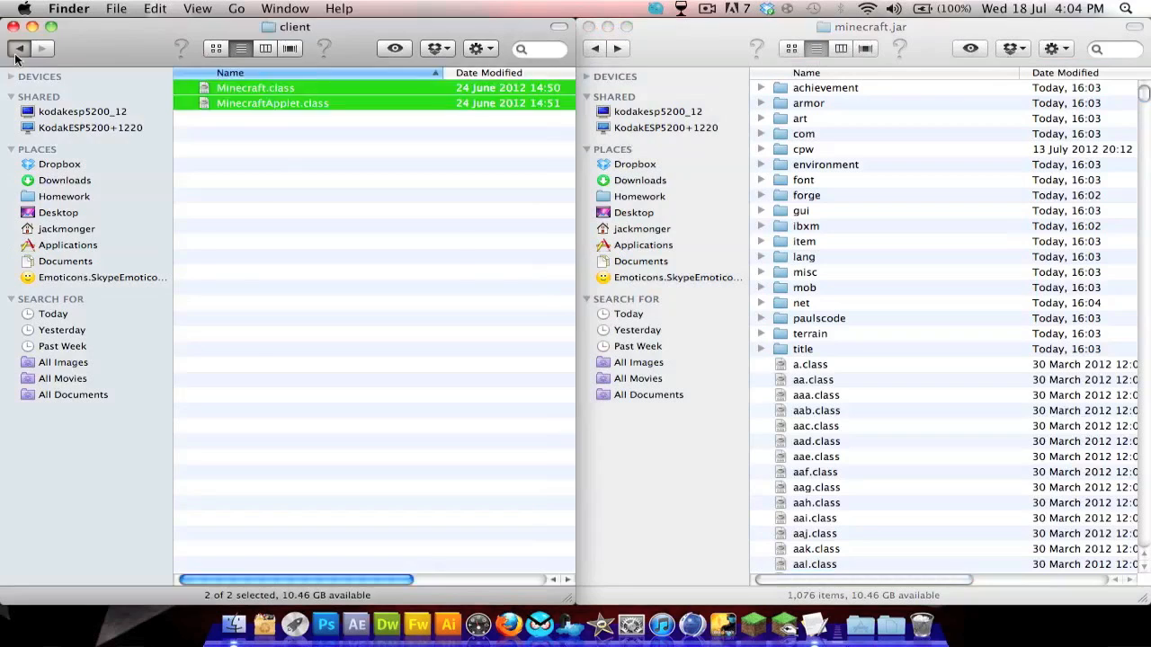
click(20, 48)
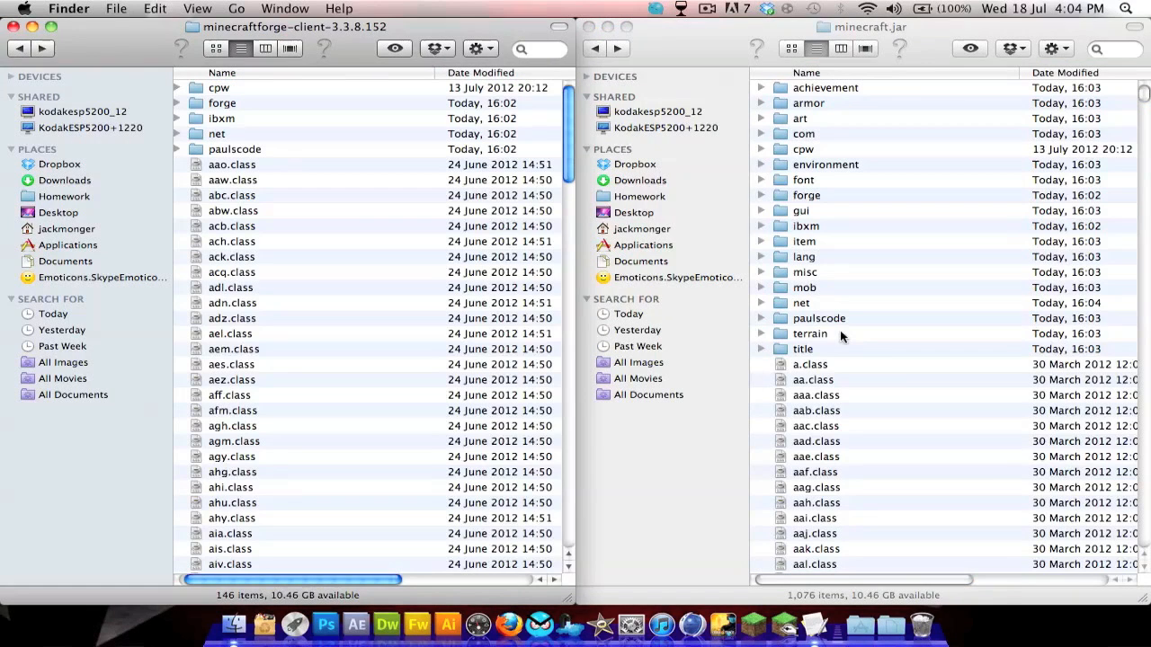
- Open paulscode/sound/codecs in both the minecraft.jar and Forge windows
double_click(823, 319)
double_click(805, 90)
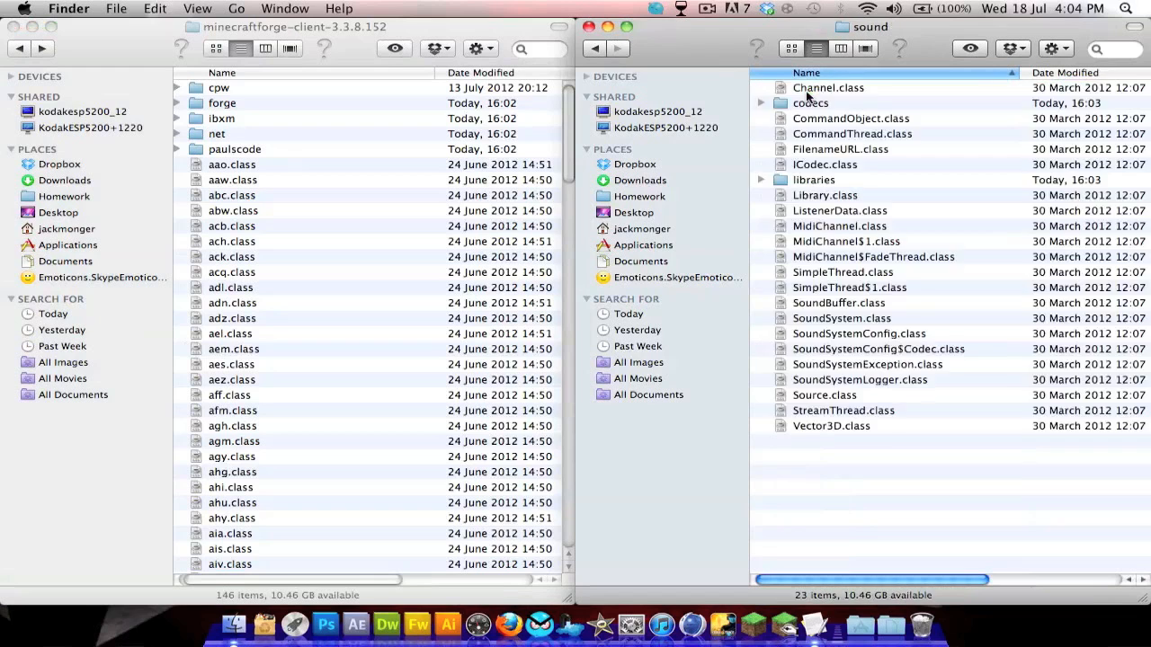
double_click(809, 104)
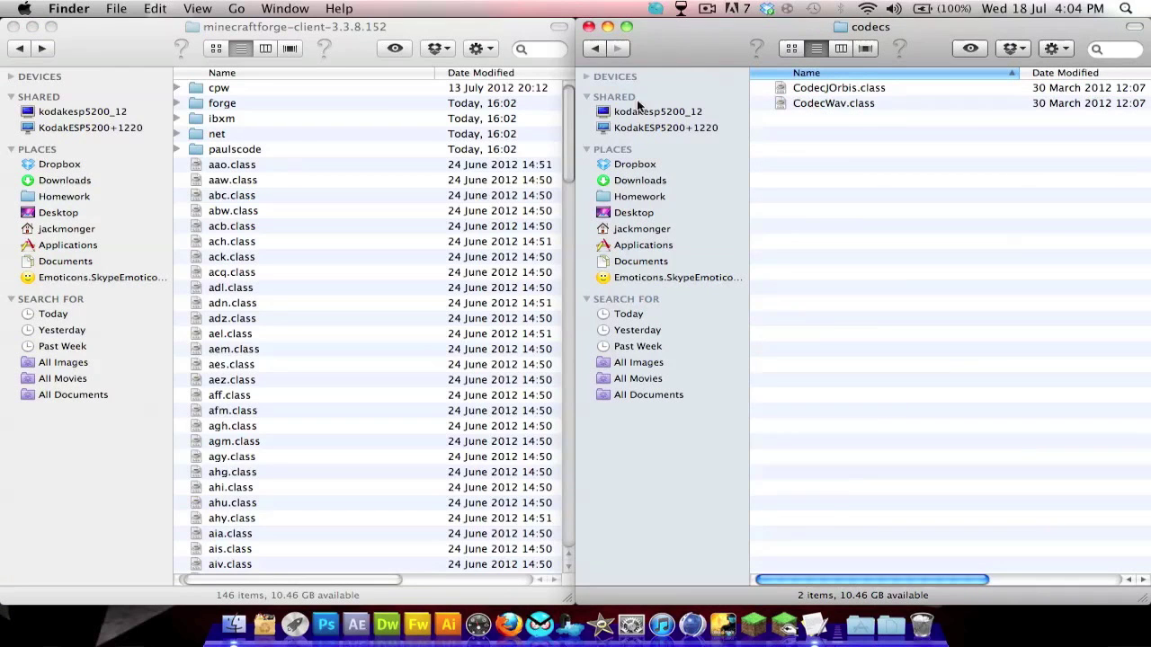
double_click(258, 150)
double_click(260, 90)
double_click(243, 87)
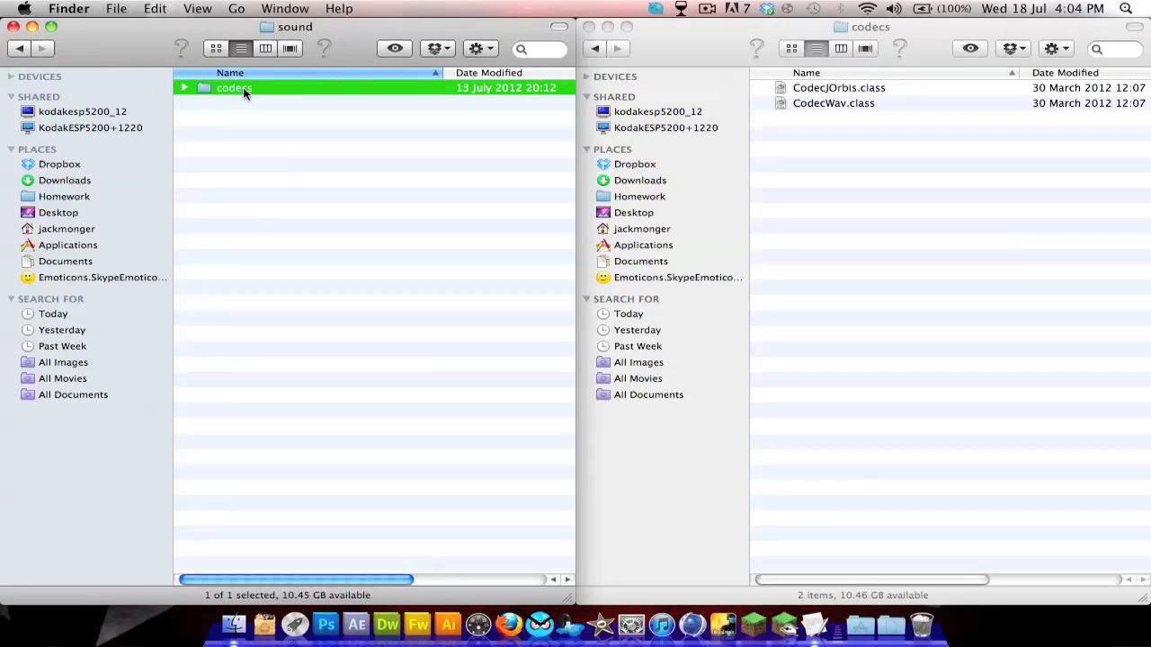
- Paste CodecIBXM.class into minecraft.jar's codecs folder
click(269, 88)
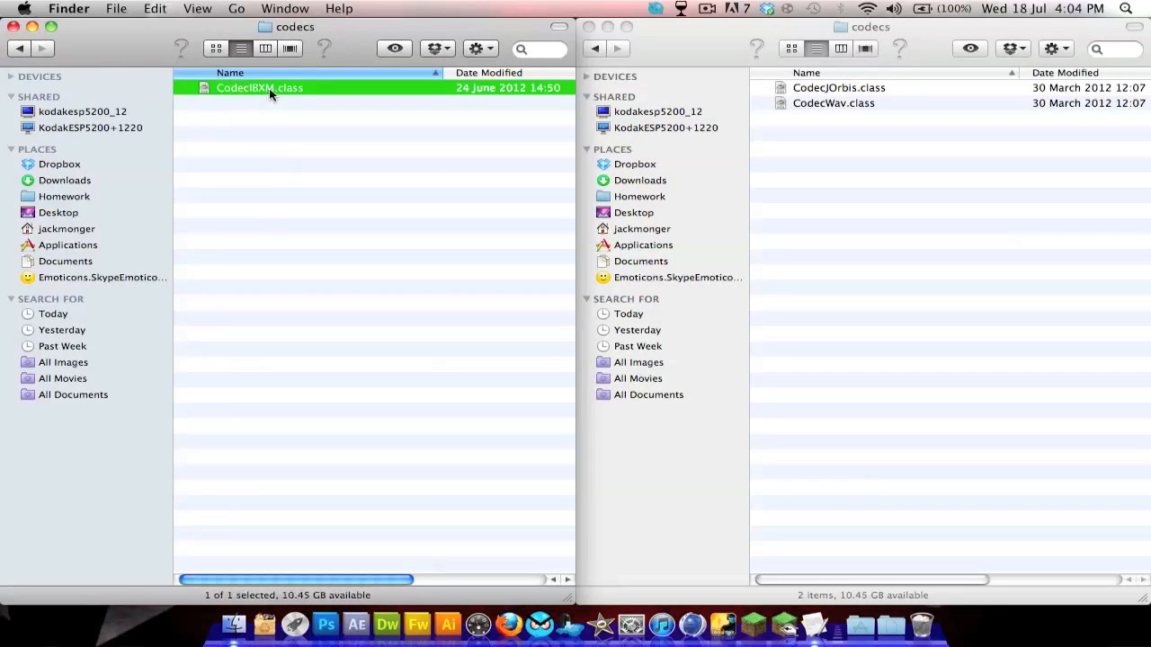
click(959, 177)
key(super+v)
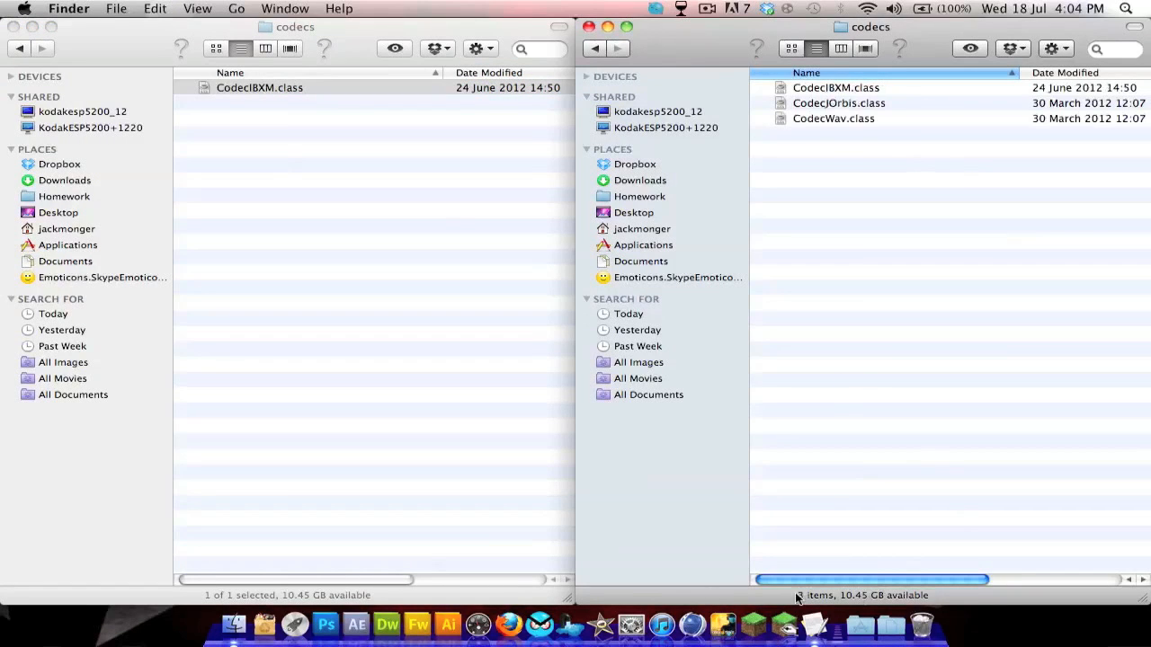
click(754, 624)
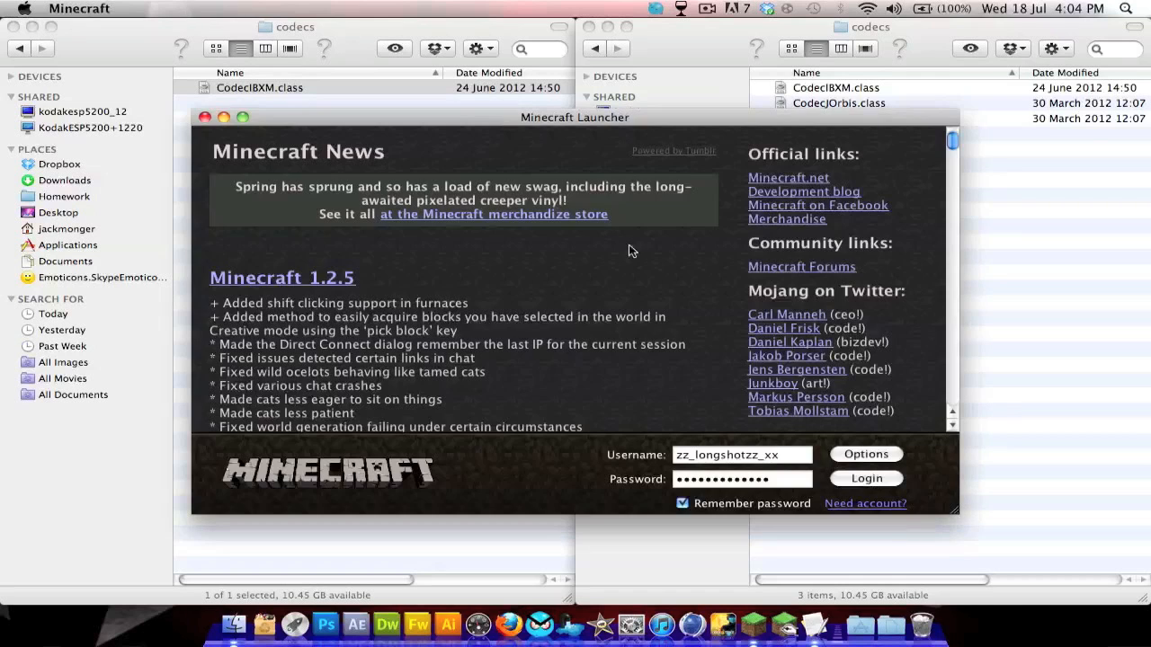
click(866, 478)
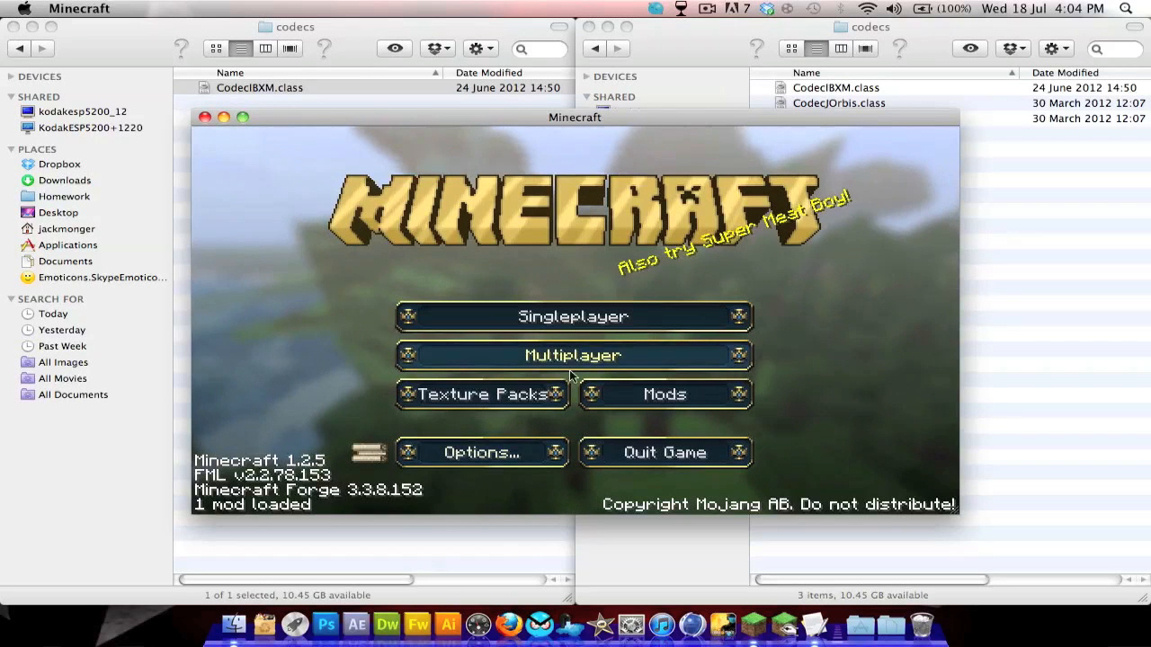
click(666, 452)
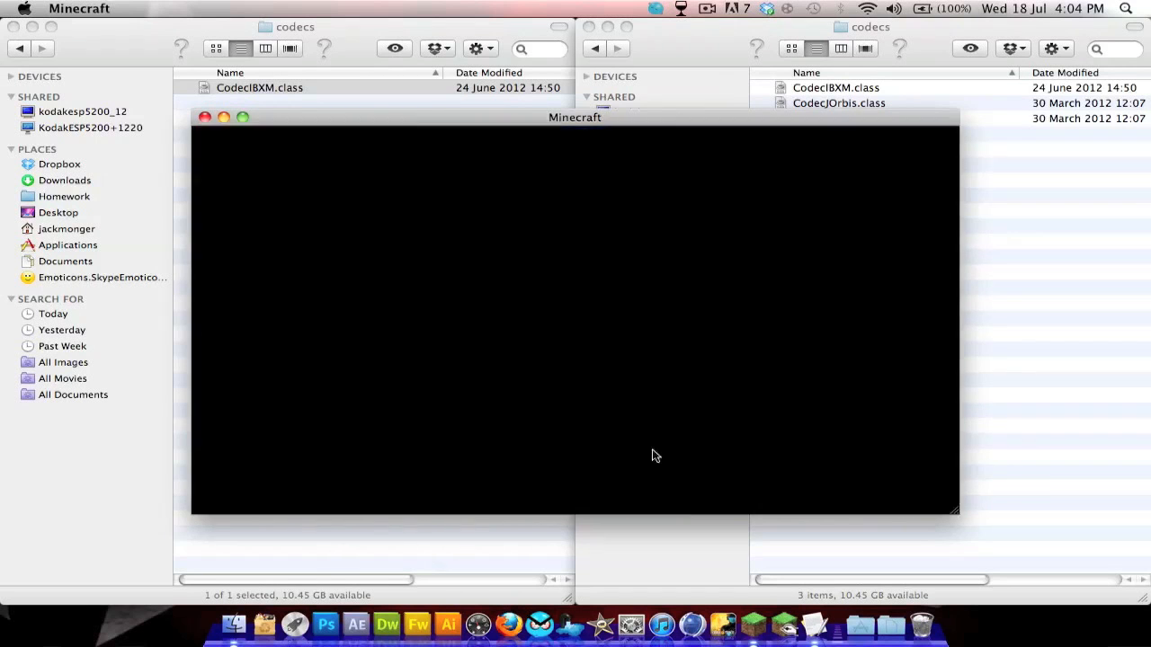
- Step back from codecs to the minecraft folder and review its items
click(594, 49)
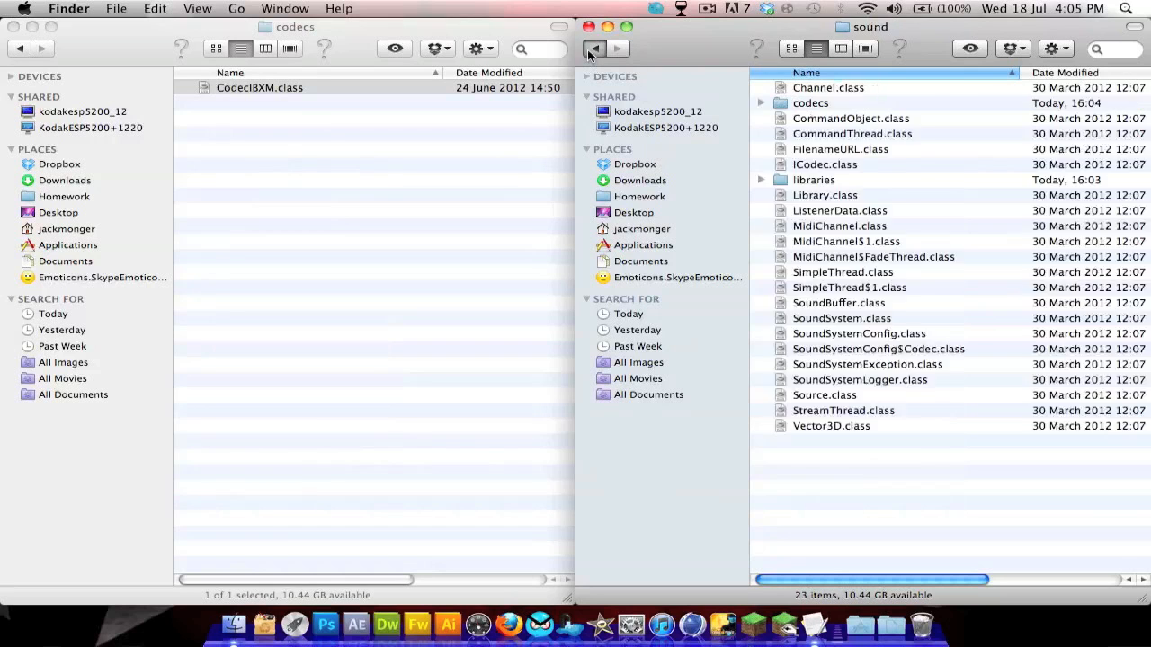
click(595, 49)
click(590, 49)
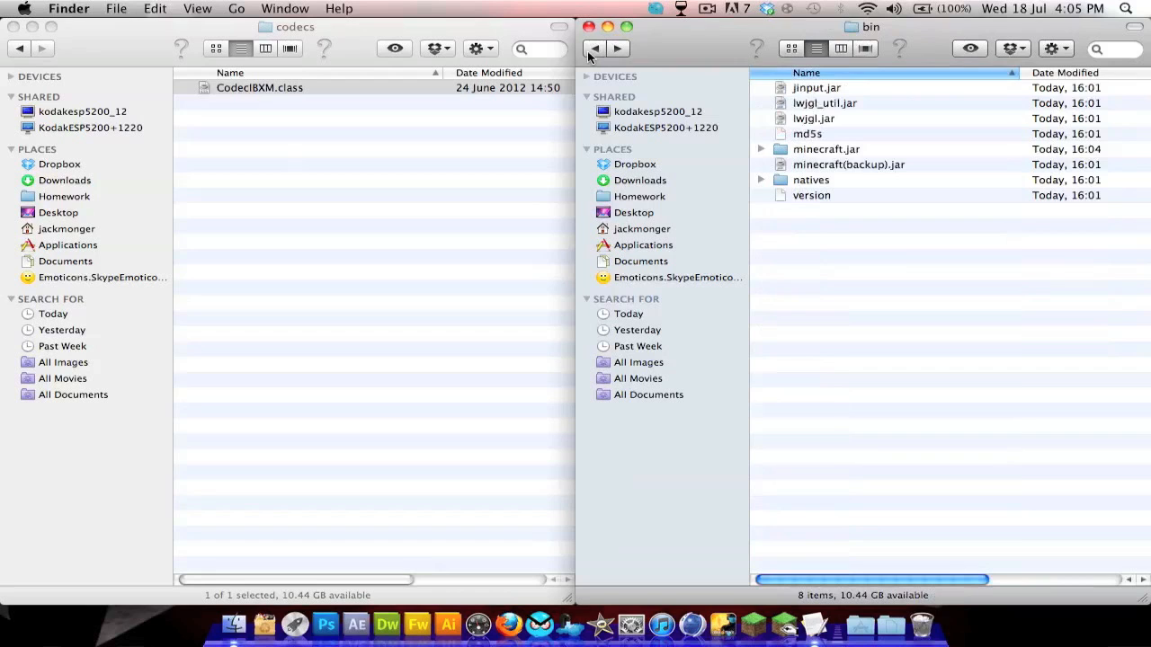
drag(854, 321, 803, 75)
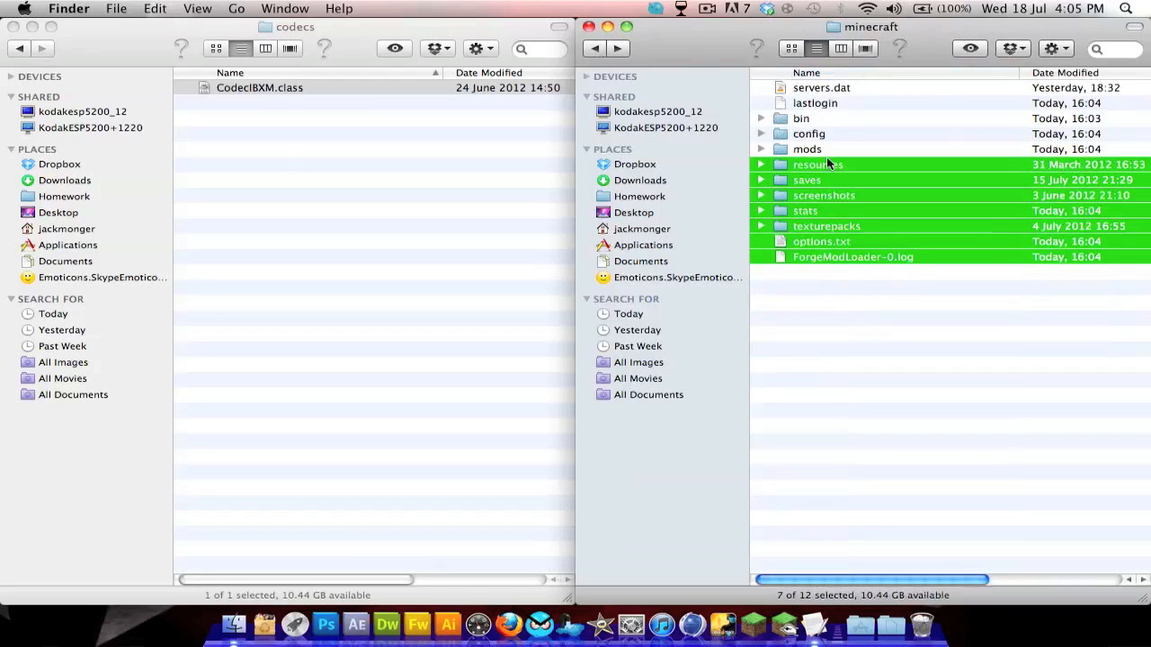
click(842, 275)
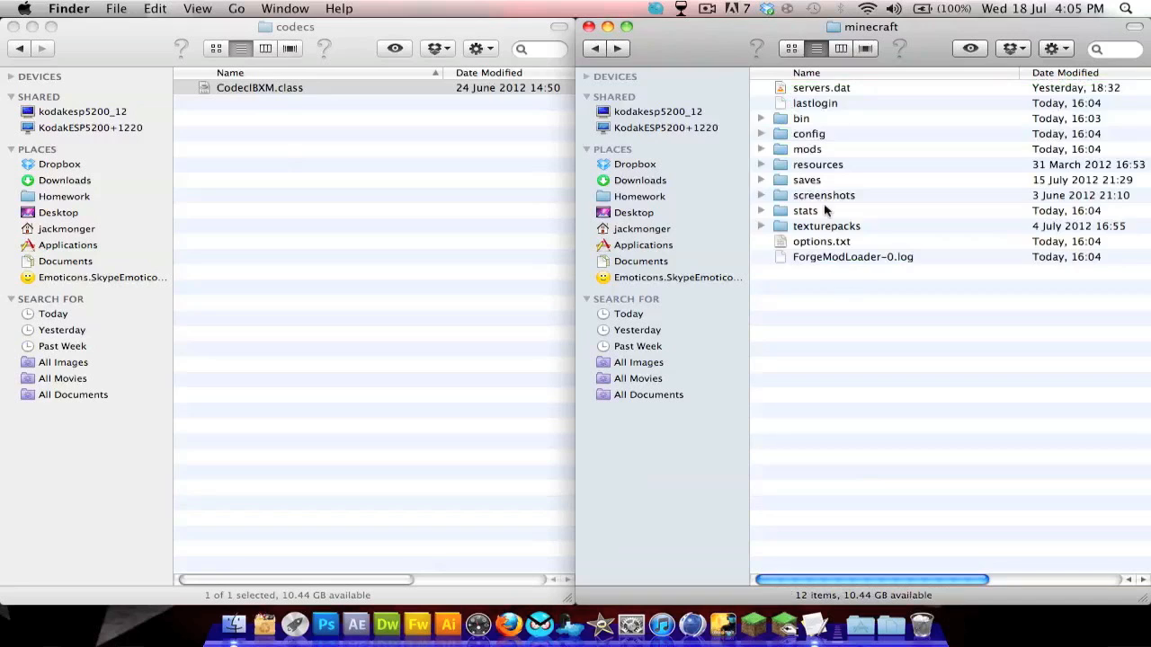
click(837, 259)
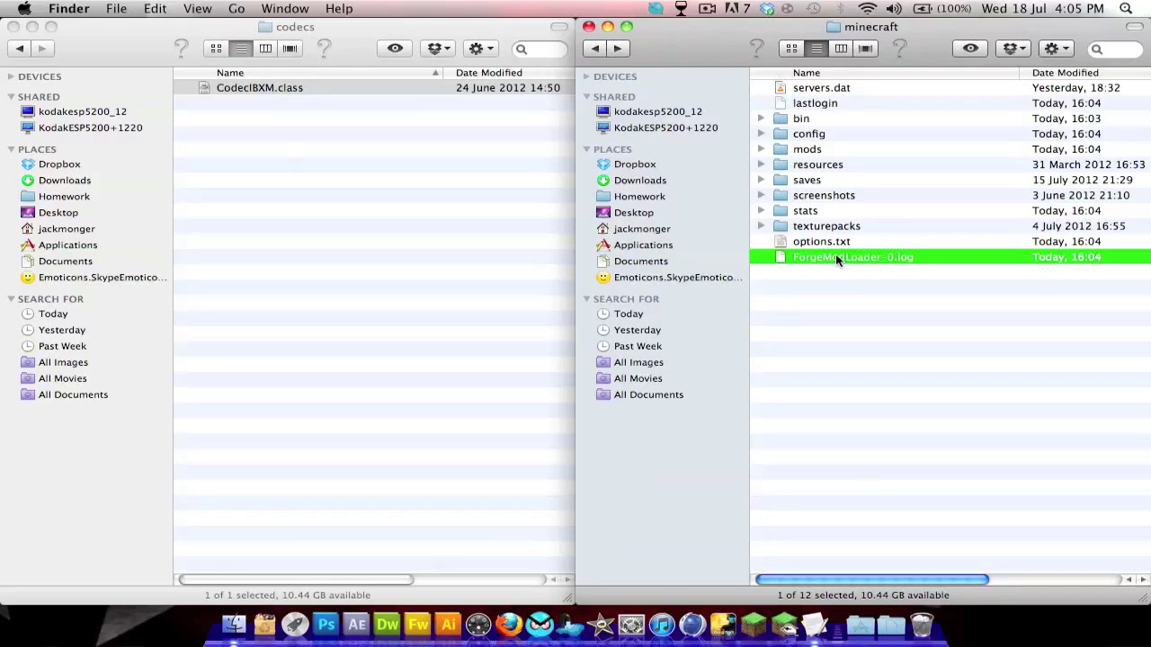
- Open Minecraft's empty mods folder and focus the Forge window
click(816, 149)
double_click(804, 150)
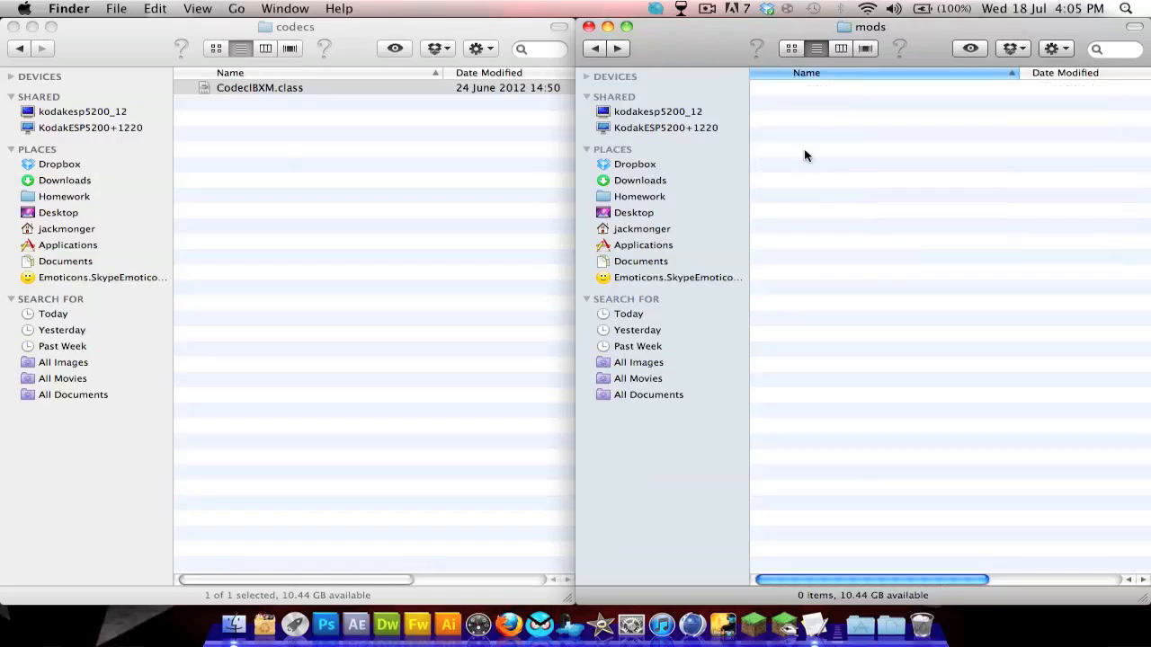
click(207, 88)
- Paste EE2ClientV1.4.6.6.jar from the Equivalent exchange 1.2.5 folder into the mods folder
click(20, 49)
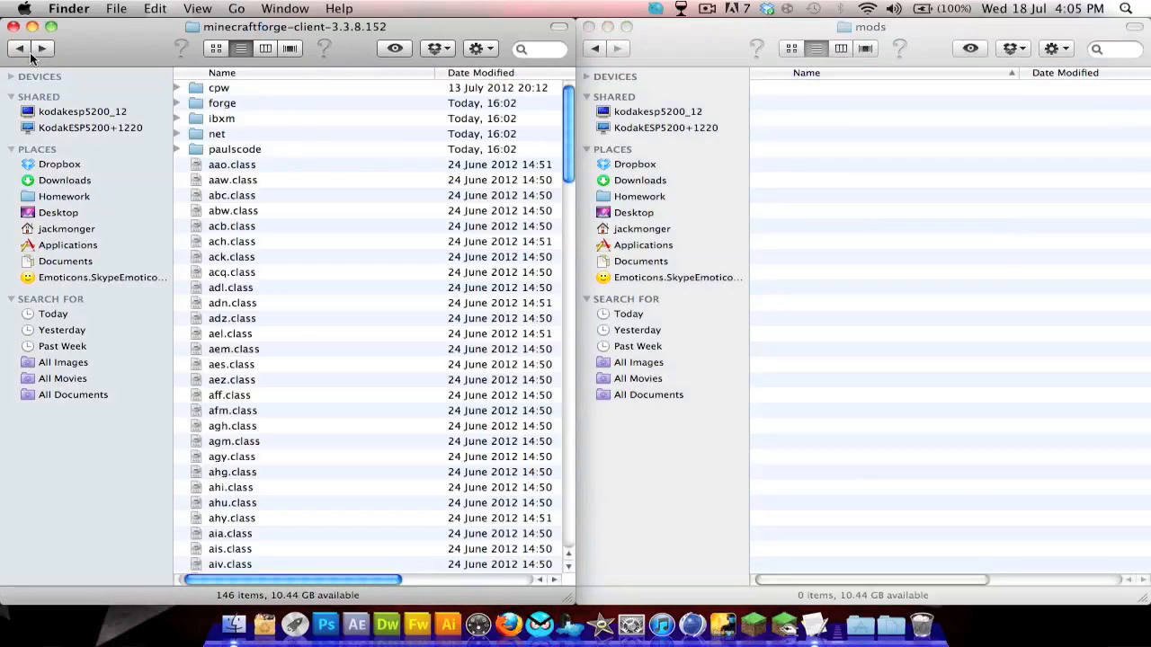
click(23, 50)
click(239, 72)
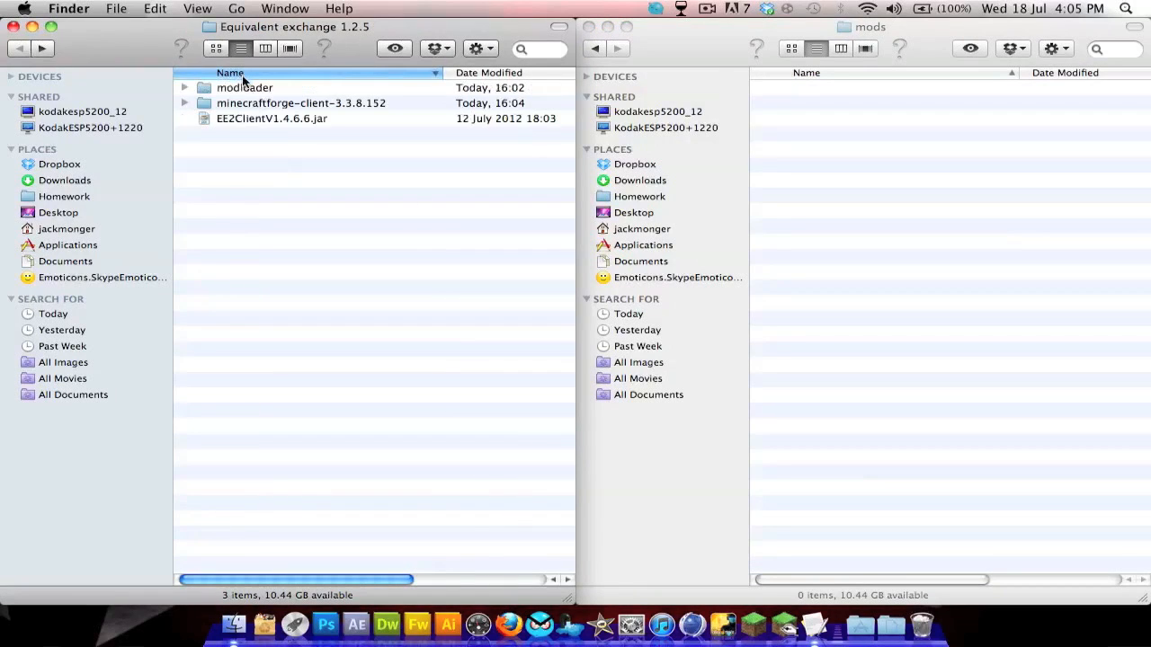
click(263, 87)
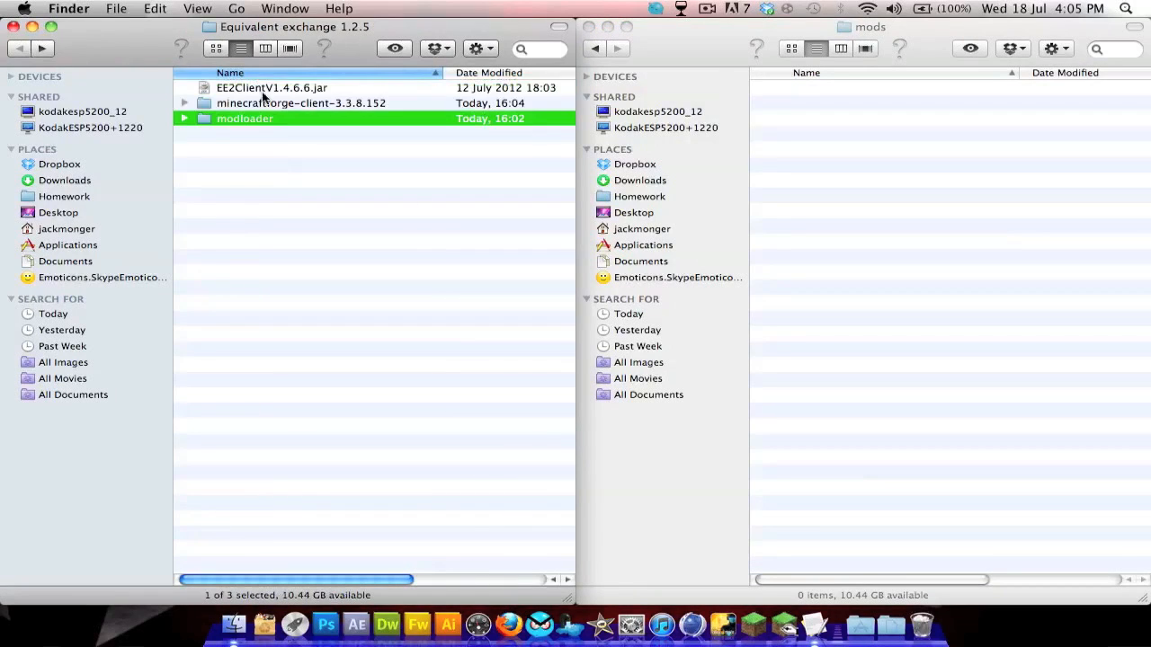
click(261, 88)
click(1011, 169)
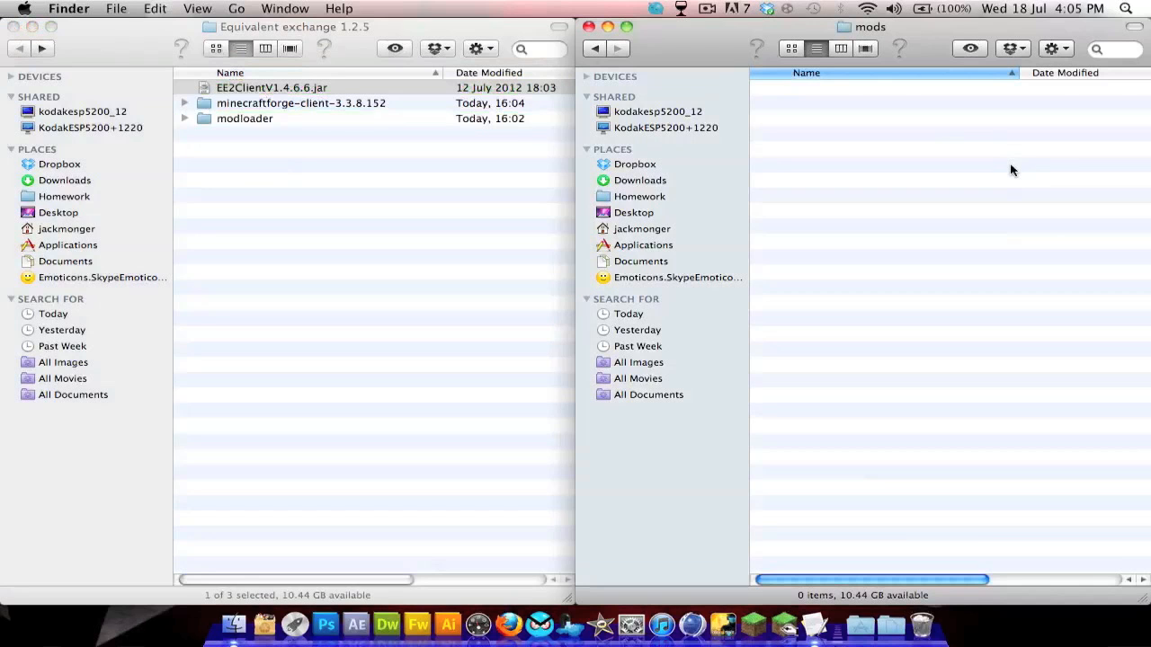
key(super+v)
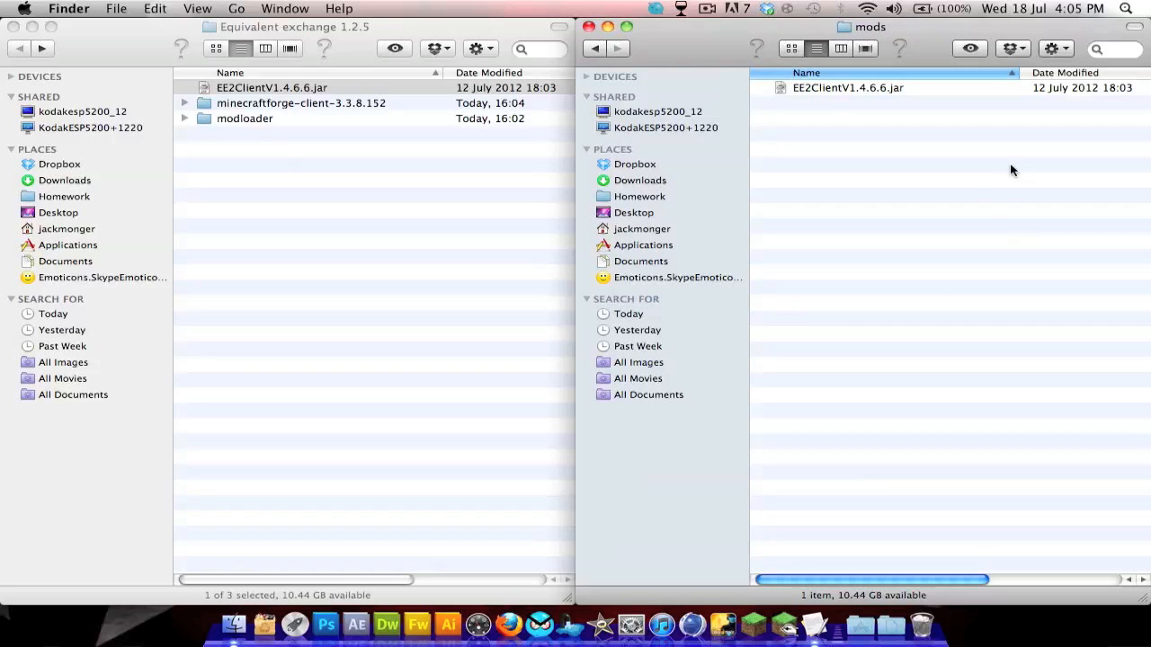
- Launch Minecraft, log in and load the Flat test world to browse the Equivalent Exchange items
click(749, 618)
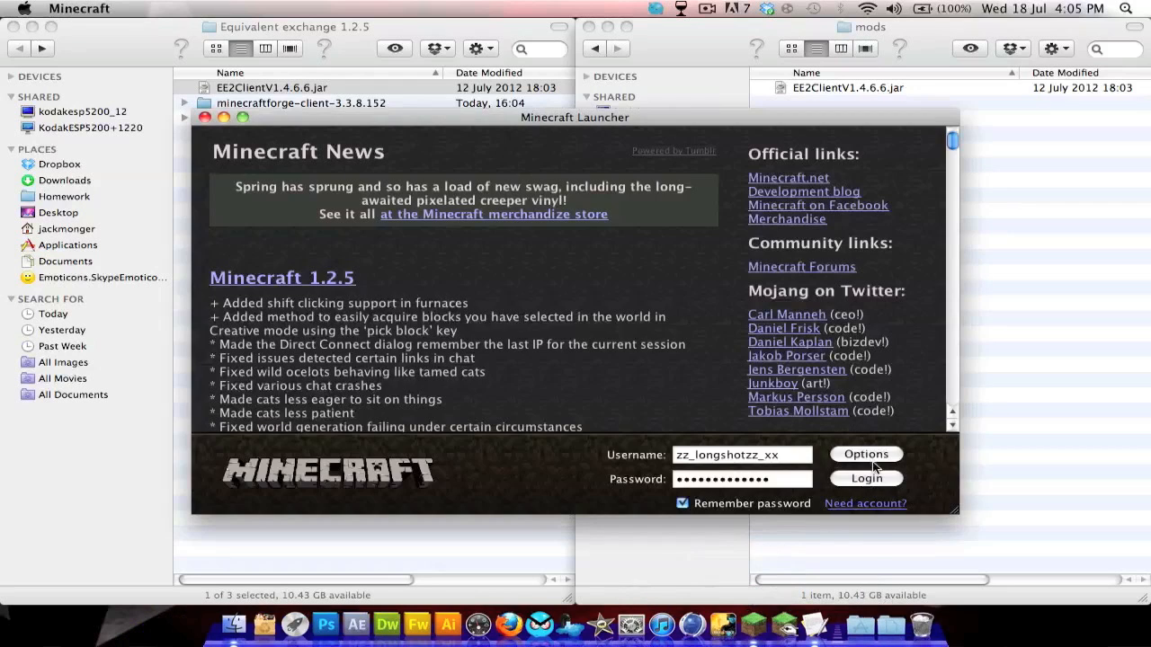
click(863, 478)
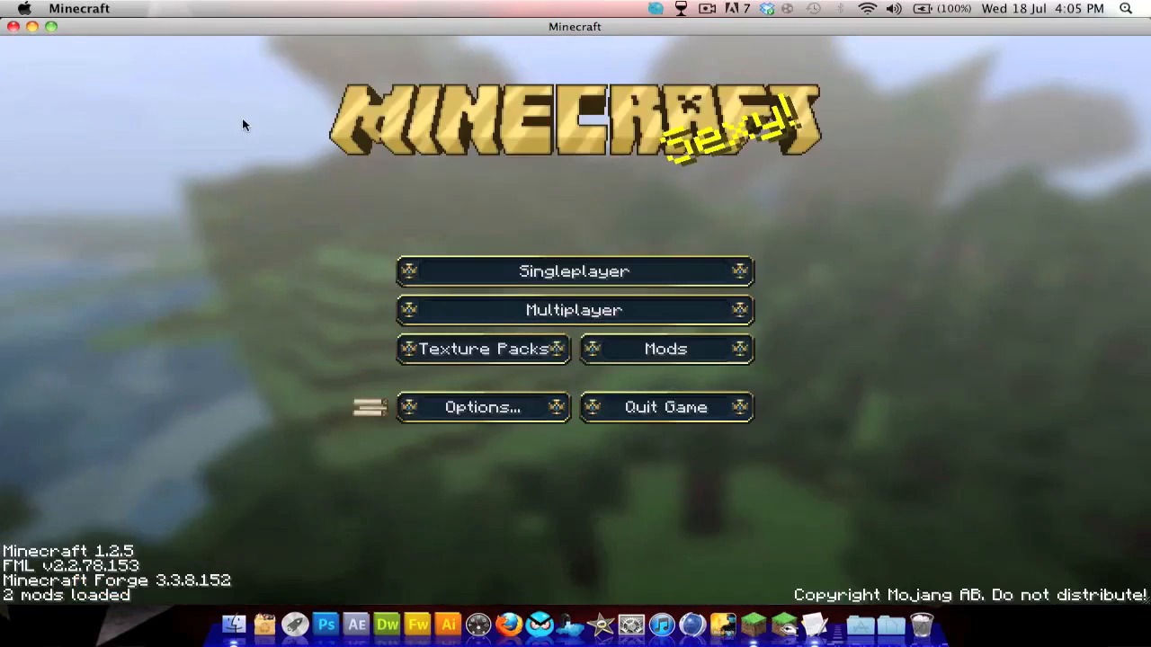
click(497, 286)
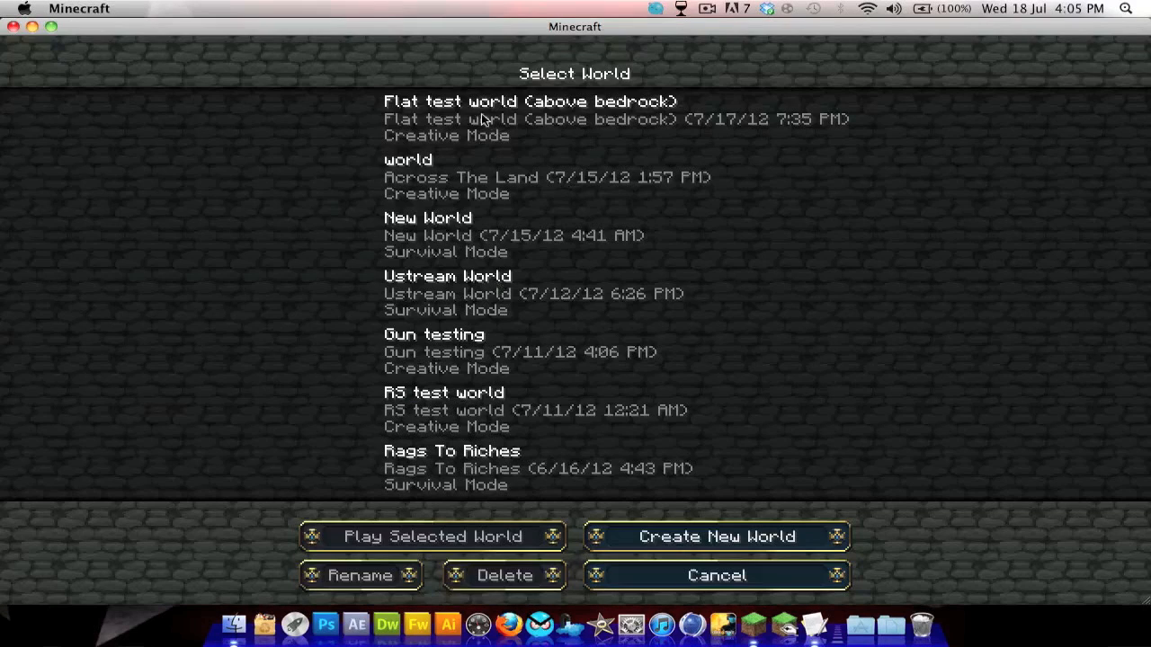
double_click(485, 120)
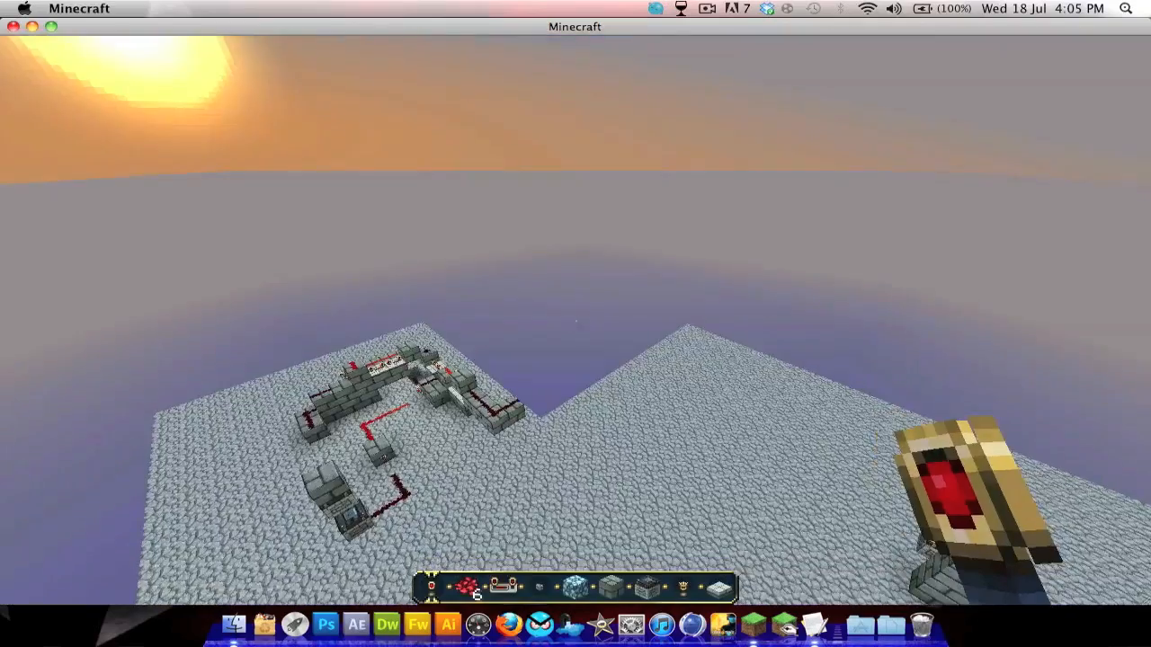
key(e)
scroll(557, 310, down, 3)
scroll(574, 317, down, 3)
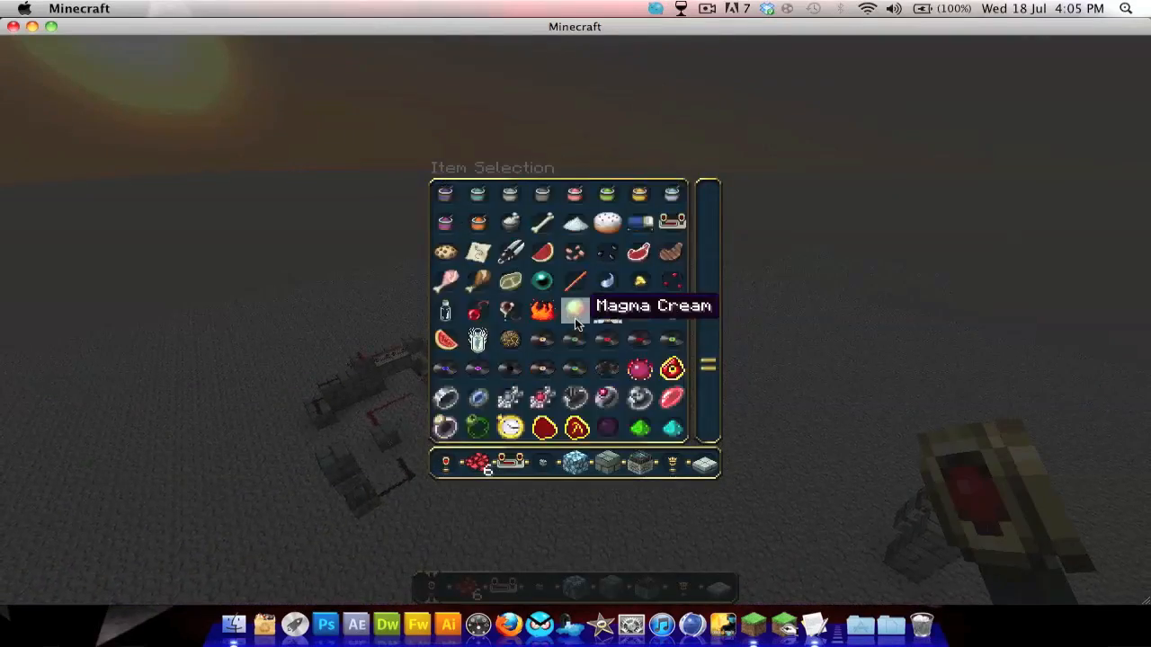
scroll(575, 318, down, 3)
scroll(579, 330, down, 2)
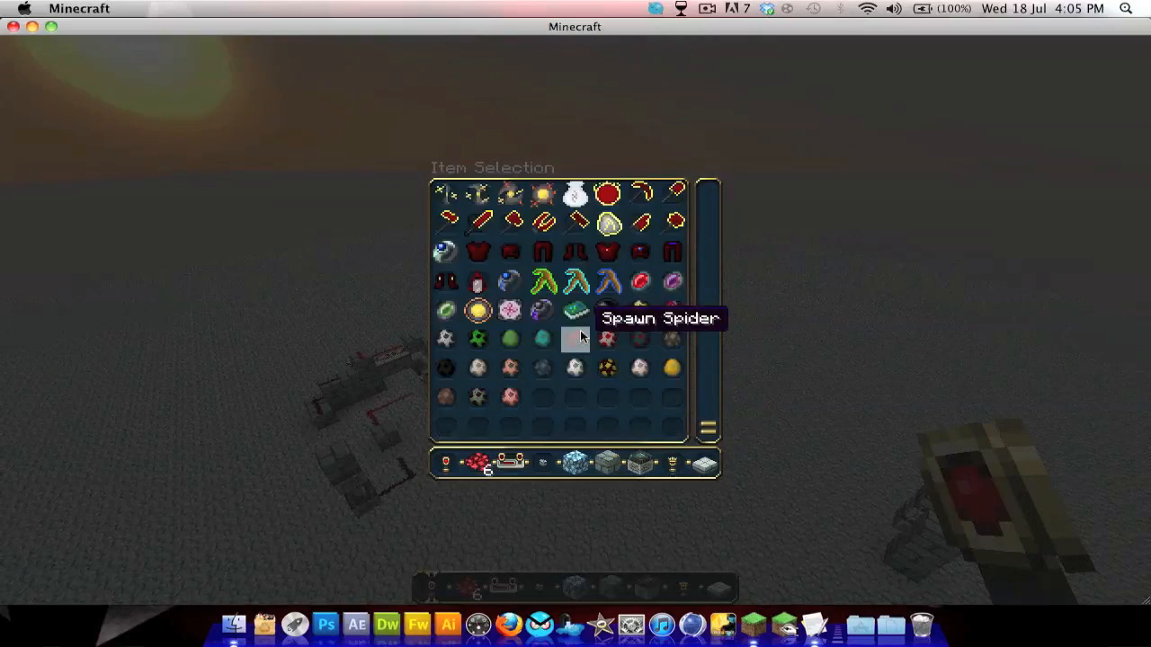
scroll(579, 330, up, 2)
scroll(580, 330, up, 2)
scroll(580, 329, up, 2)
key(Escape)
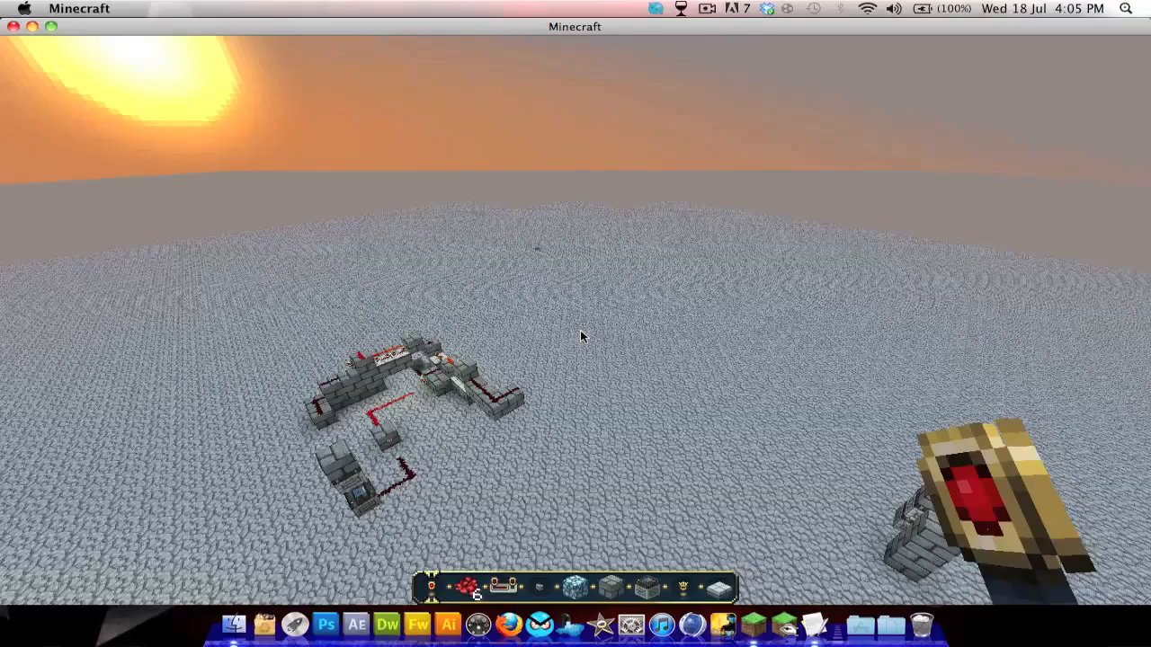
key(w)
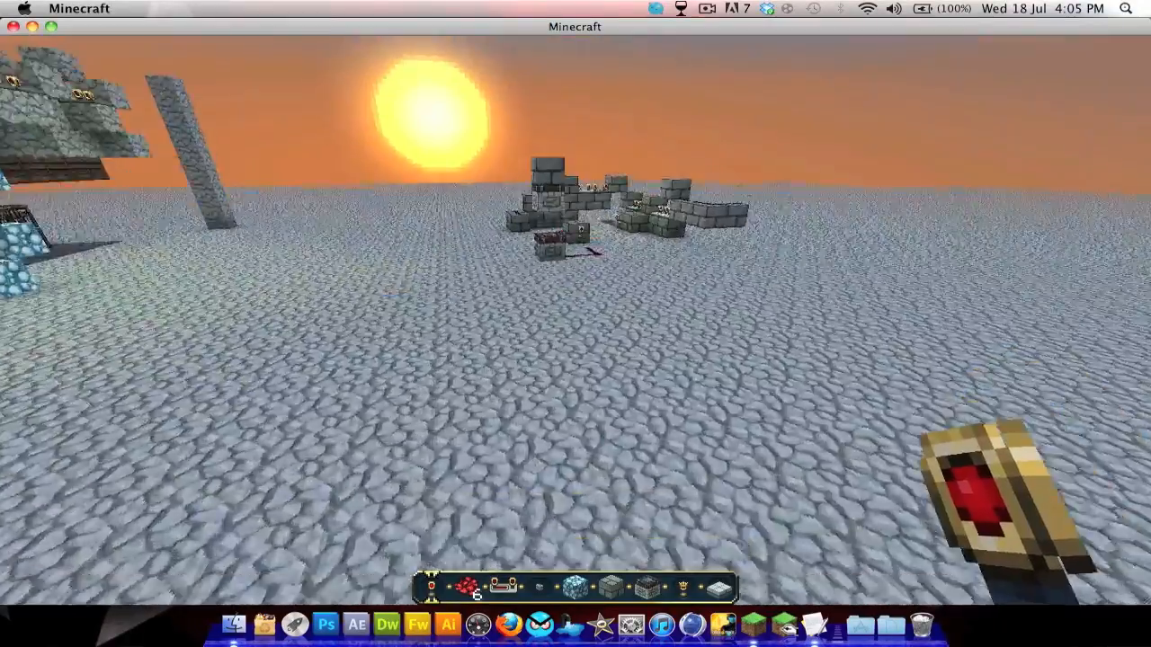
- Save and quit Minecraft, then close the mods and Equivalent exchange 1.2.5 windows
key(Escape)
click(572, 357)
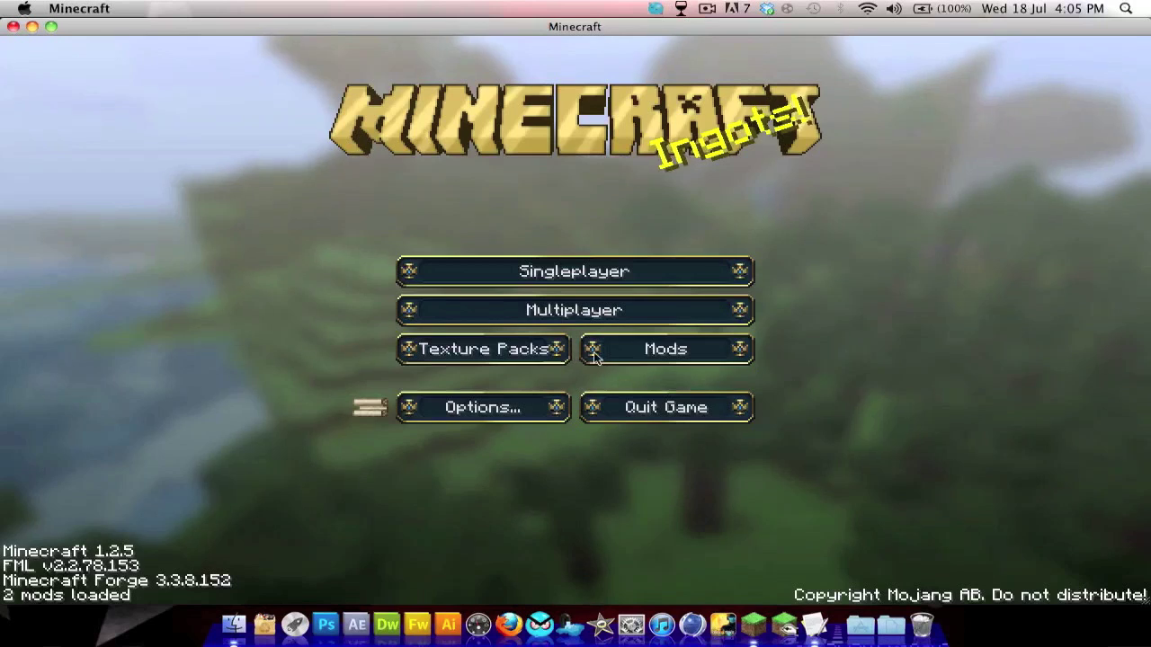
click(720, 402)
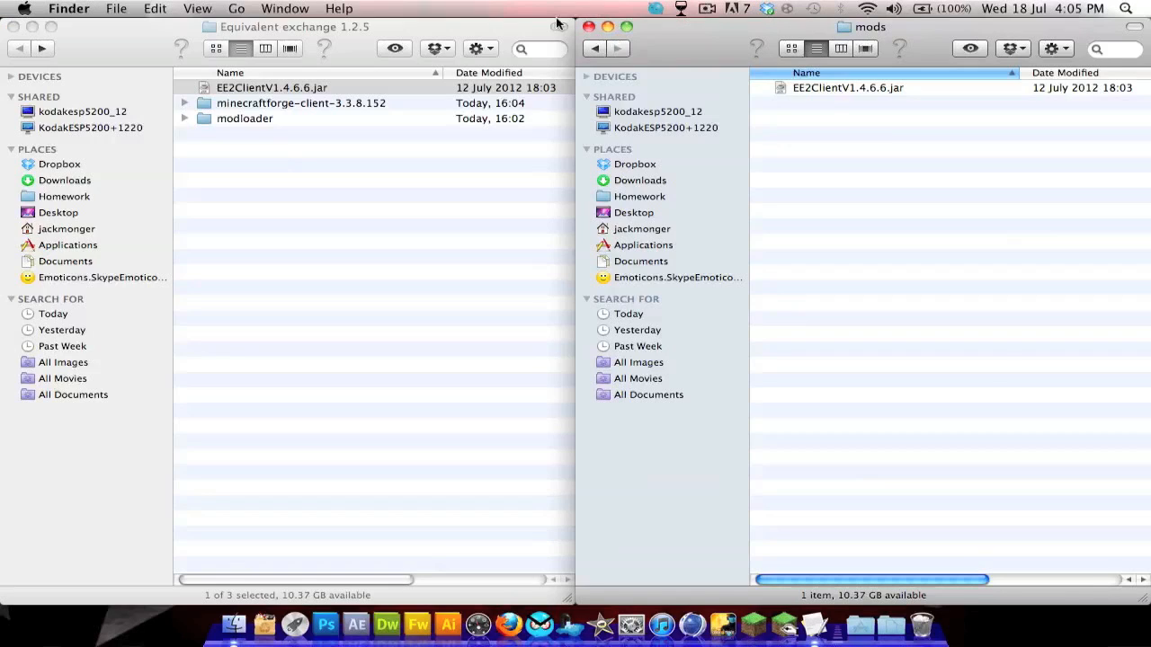
click(588, 26)
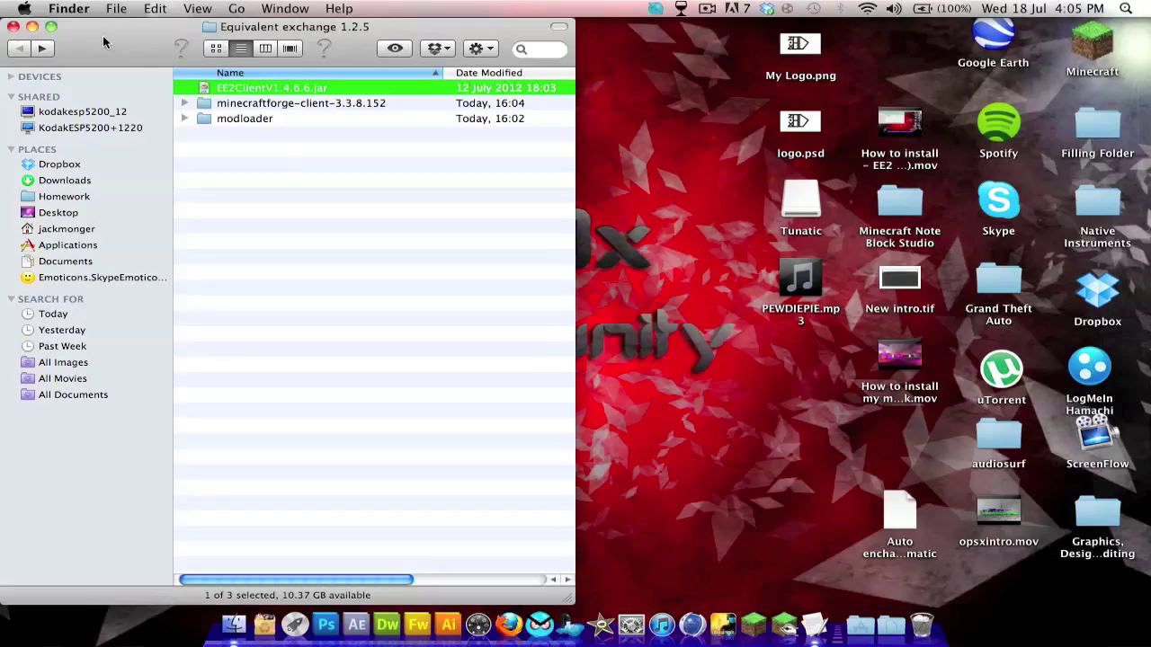
click(13, 27)
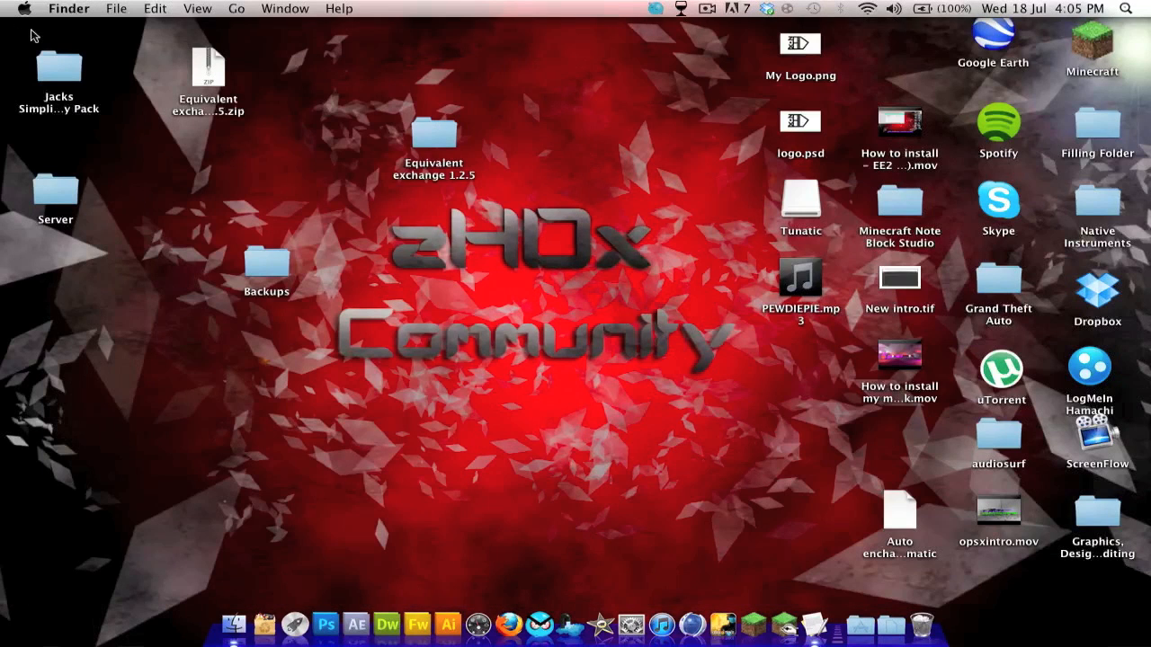